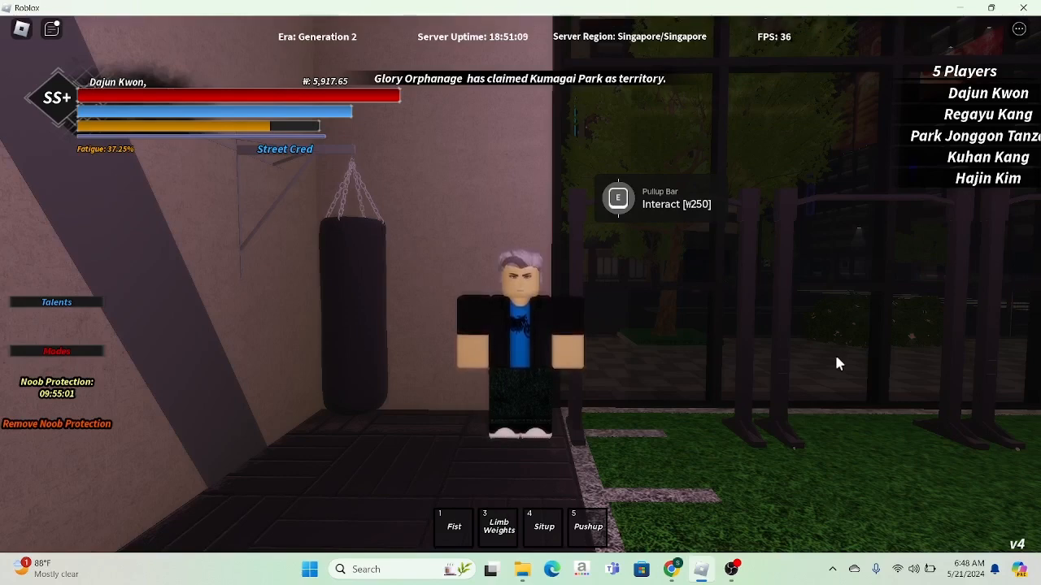
# Clear the desktop, launch Macro Recorder with an empty macro and bring it up over the Roblox game.
pyautogui.click(960, 8)
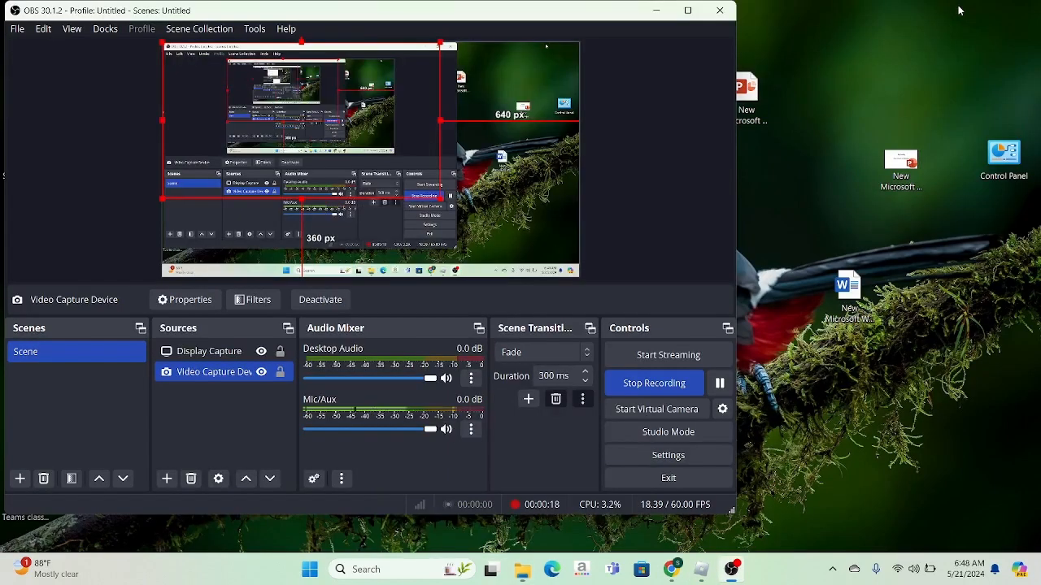
pyautogui.click(657, 11)
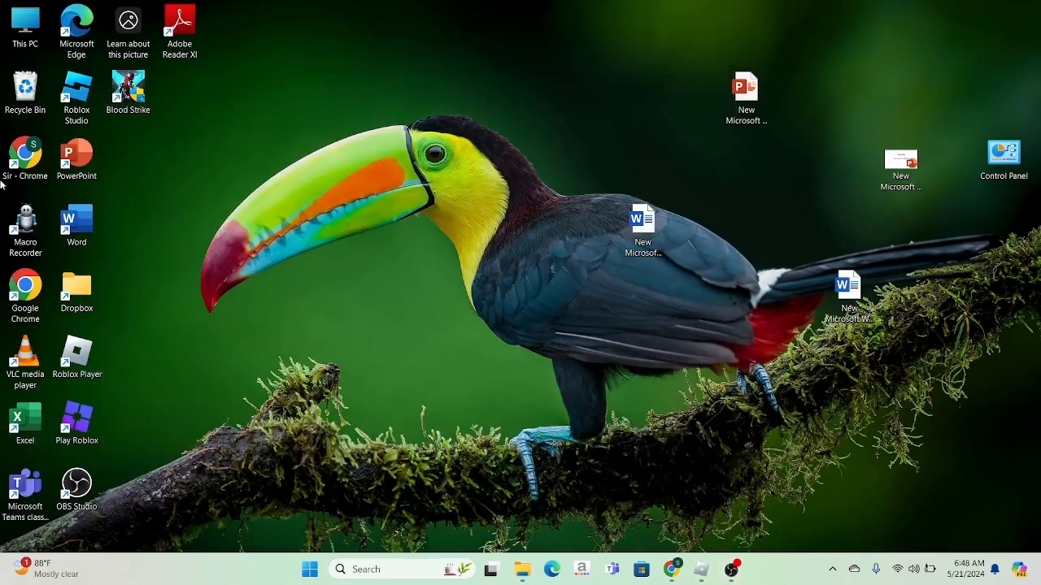
pyautogui.doubleClick(30, 221)
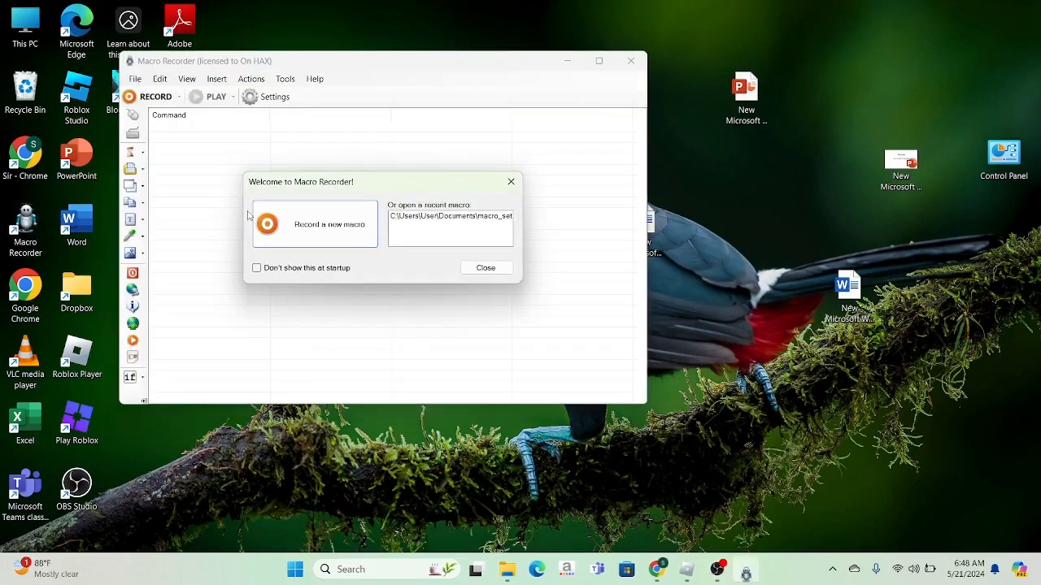
pyautogui.click(502, 189)
pyautogui.click(686, 569)
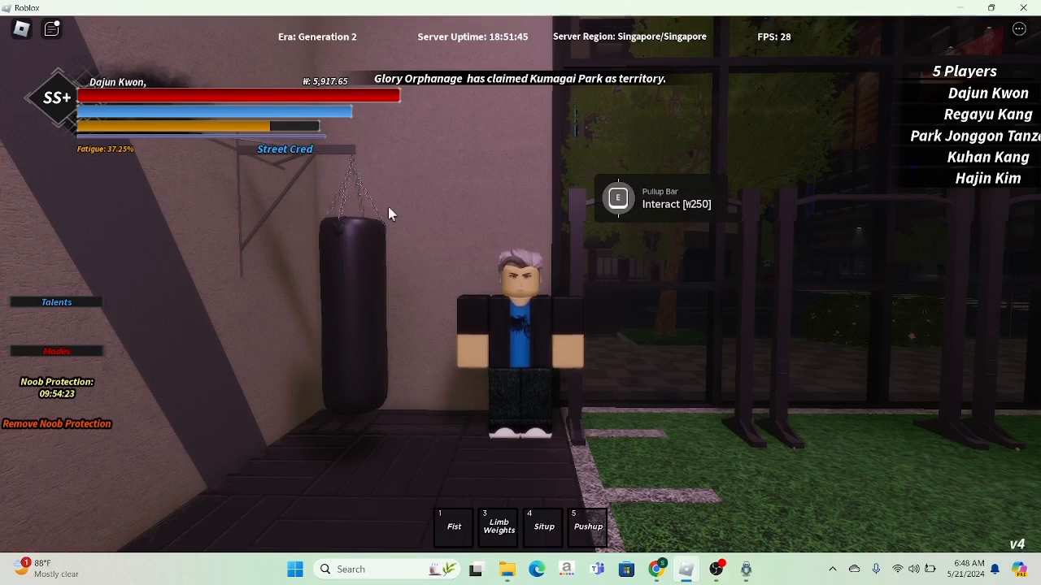
pyautogui.click(745, 569)
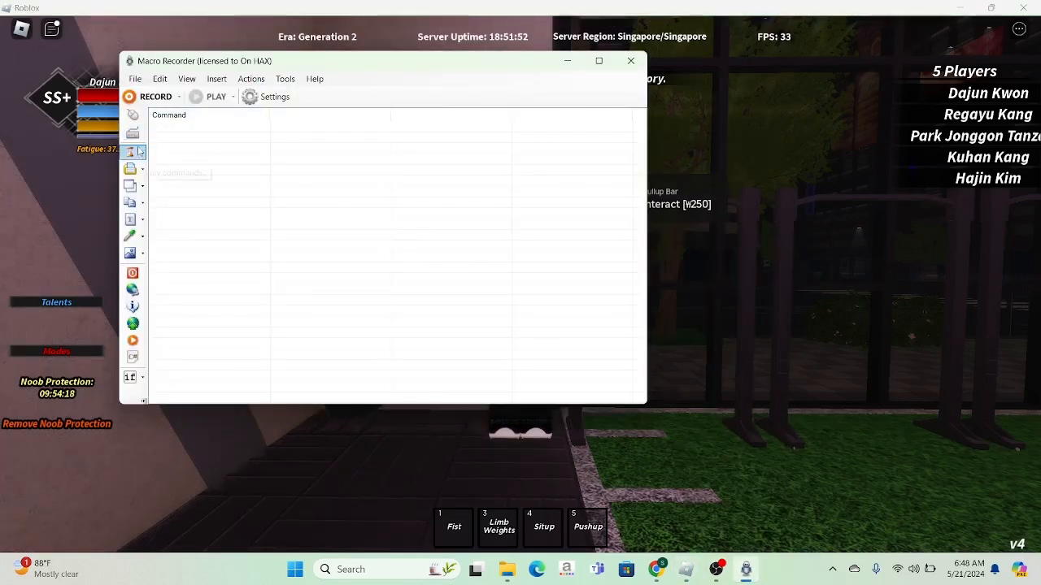
# Add an "IF Image found" command to the macro and start the pull-up bar exercise in the Roblox game.
pyautogui.click(133, 255)
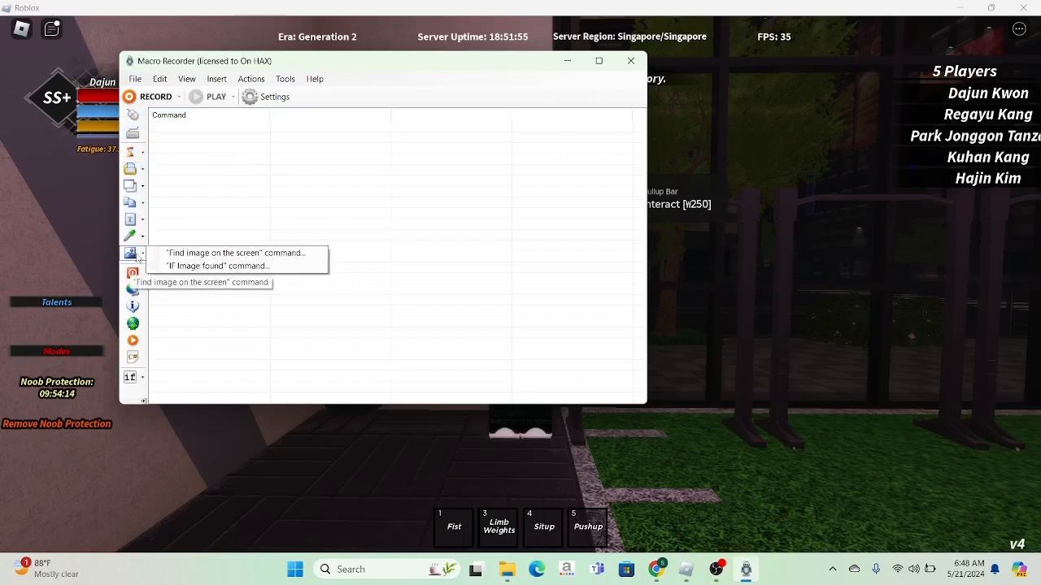
pyautogui.click(172, 266)
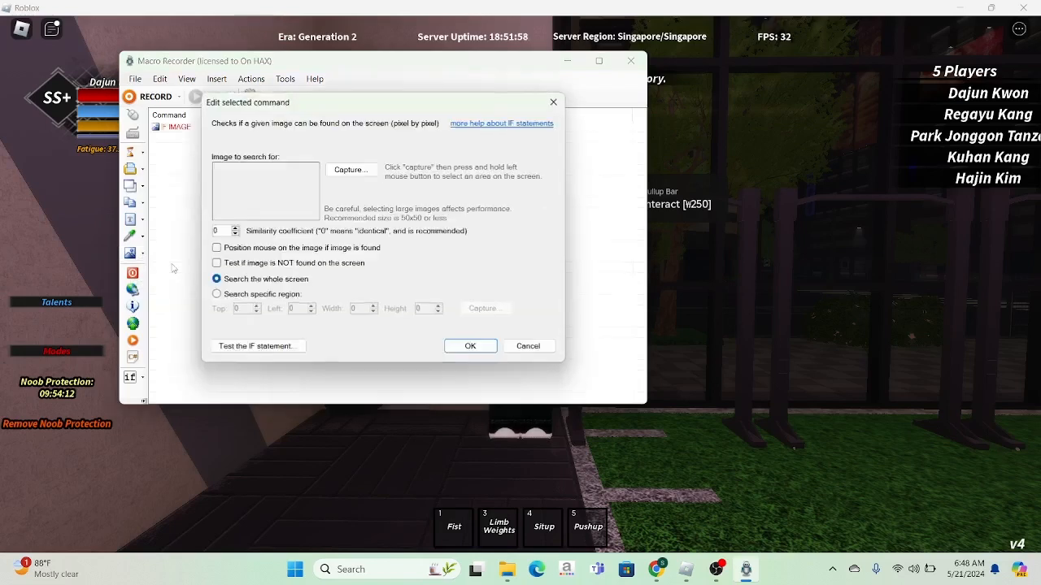
pyautogui.click(733, 273)
pyautogui.press('e')
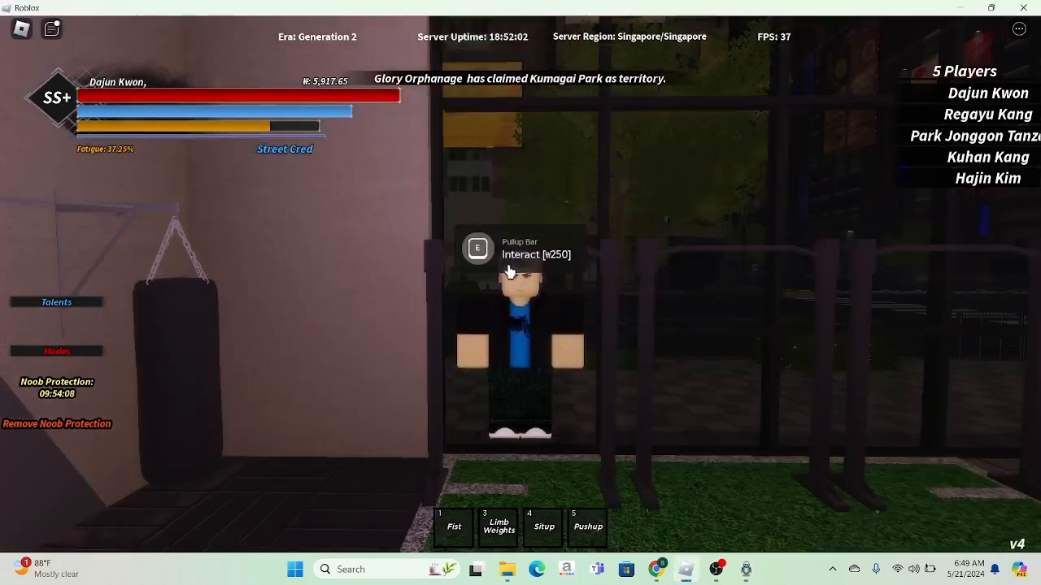
pyautogui.click(515, 292)
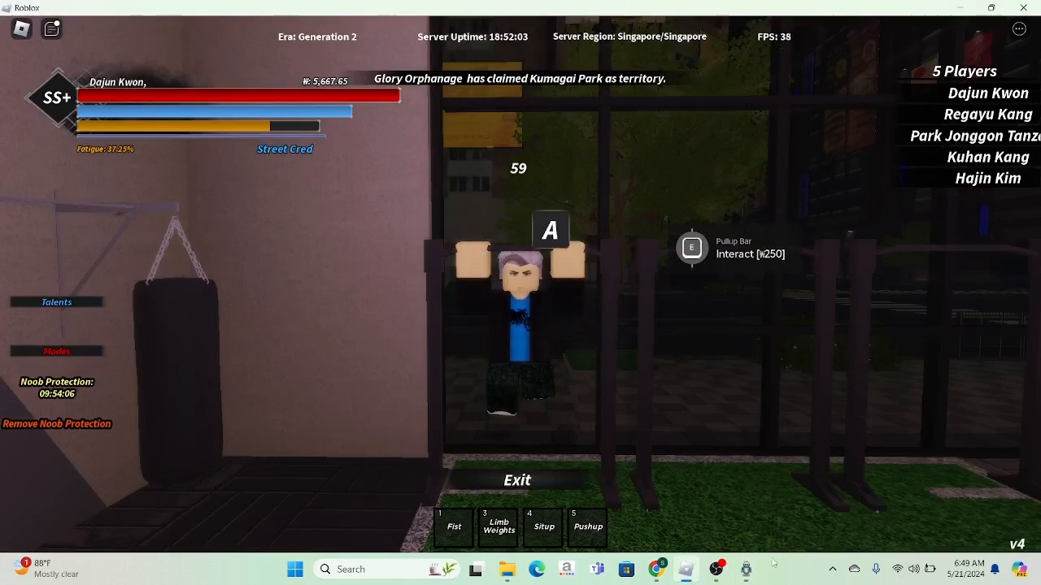
# Return to Macro Recorder and capture the A prompt in the game as the image to search for.
pyautogui.click(745, 569)
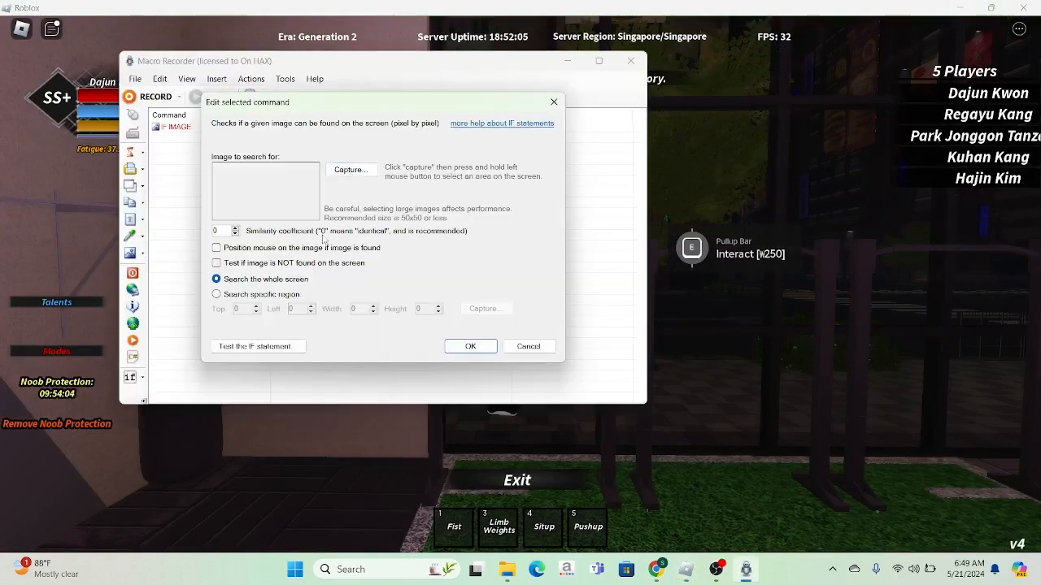
pyautogui.click(351, 177)
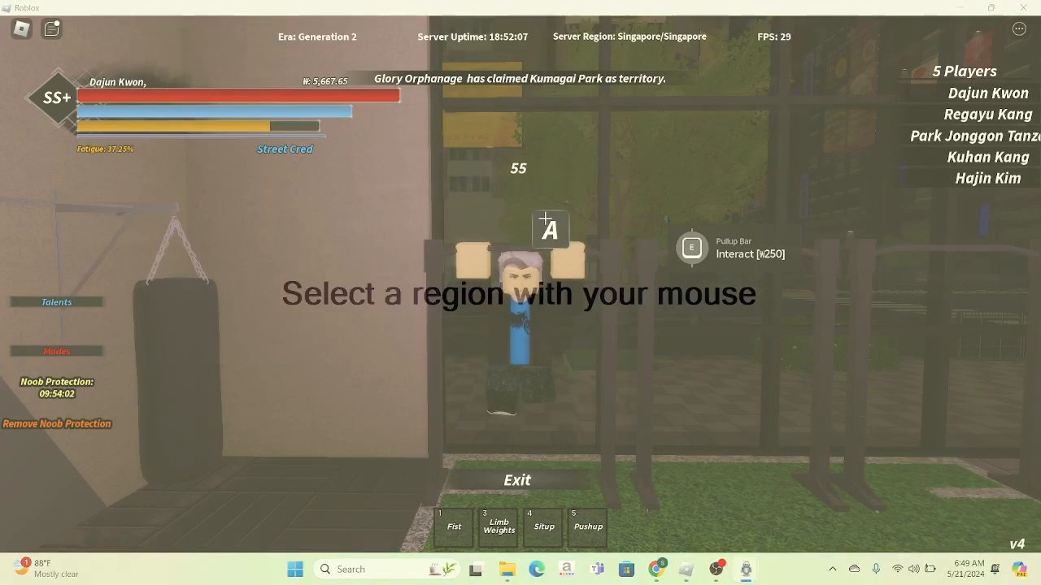
pyautogui.moveTo(541, 218); pyautogui.dragTo(561, 241)
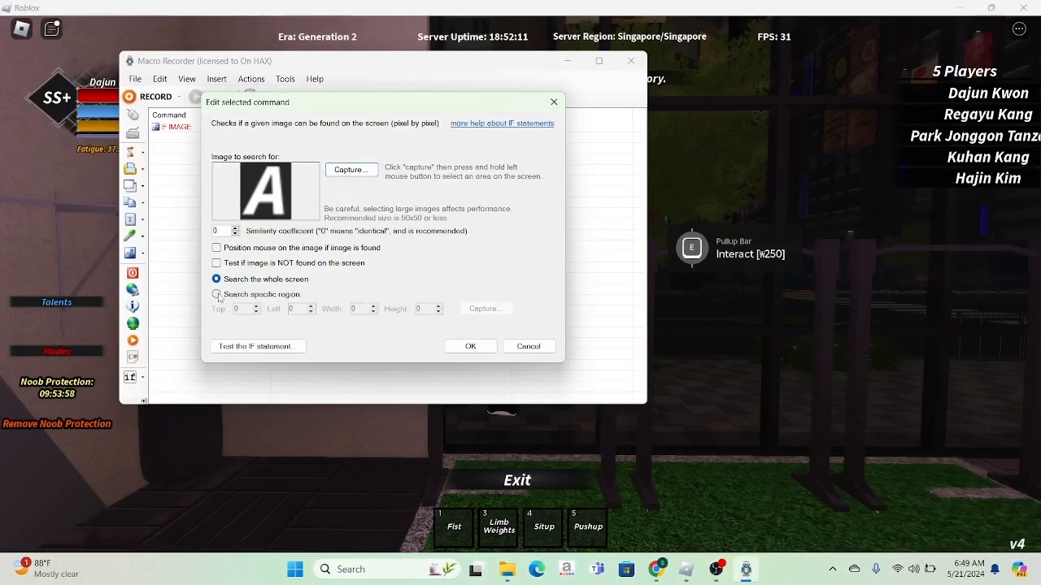
# Limit the A search to a region about 1745 wide and 266 high around the prompt area, with similarity coefficient 15.
pyautogui.click(217, 294)
pyautogui.click(485, 308)
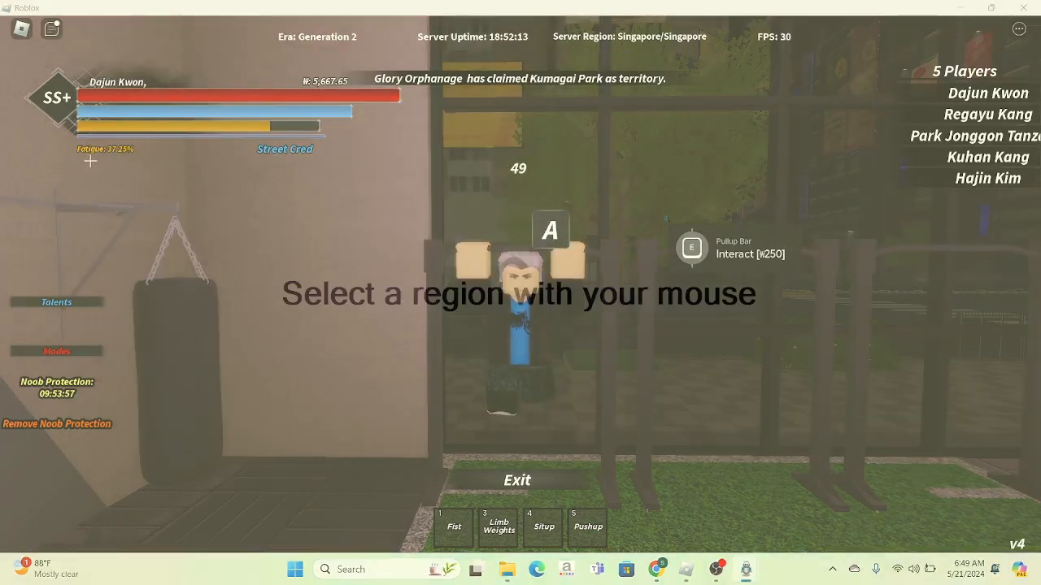
pyautogui.moveTo(72, 165); pyautogui.dragTo(1018, 309)
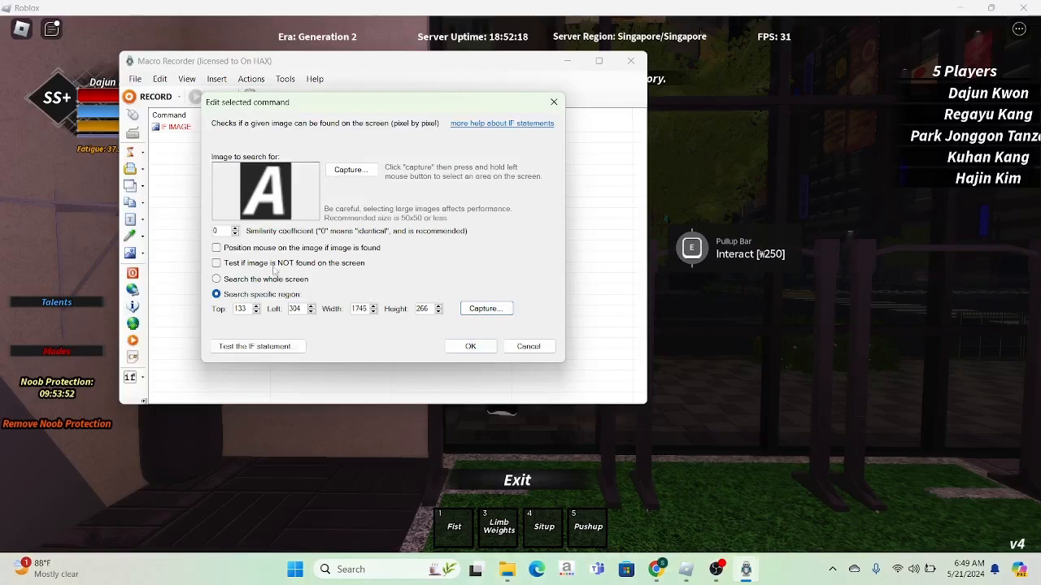
pyautogui.doubleClick(224, 230)
pyautogui.write('15')
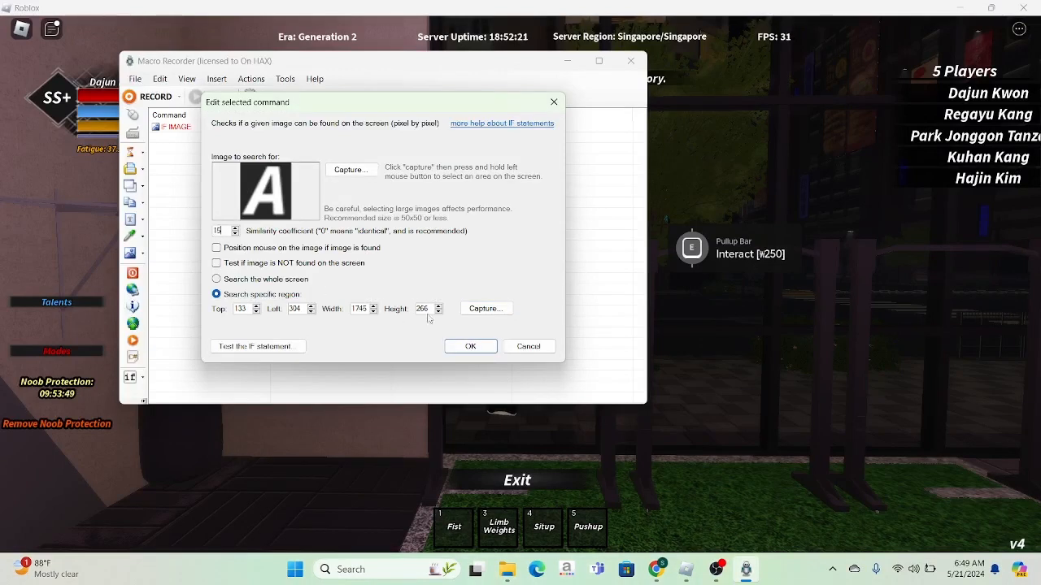
pyautogui.click(469, 347)
# Add a 1001 ms delay and a KeyPress command for the A key inside the IF IMAGE block.
pyautogui.click(142, 152)
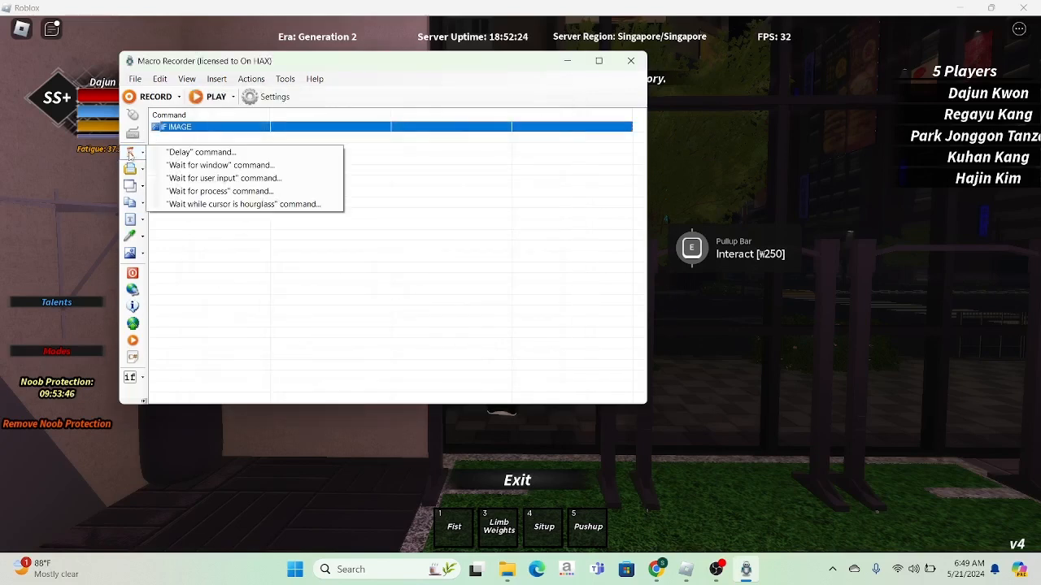
pyautogui.click(193, 153)
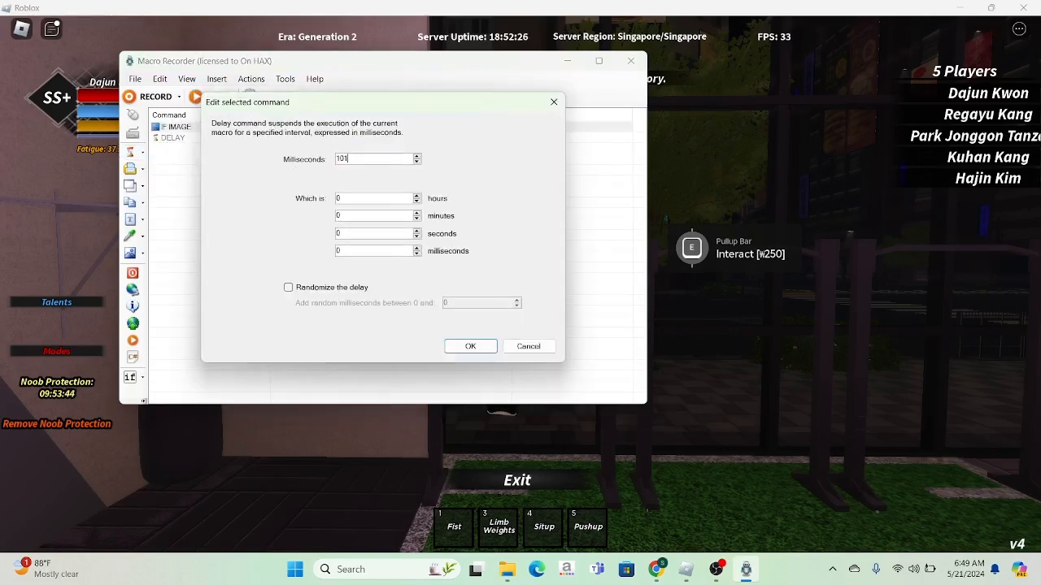
pyautogui.press('Return')
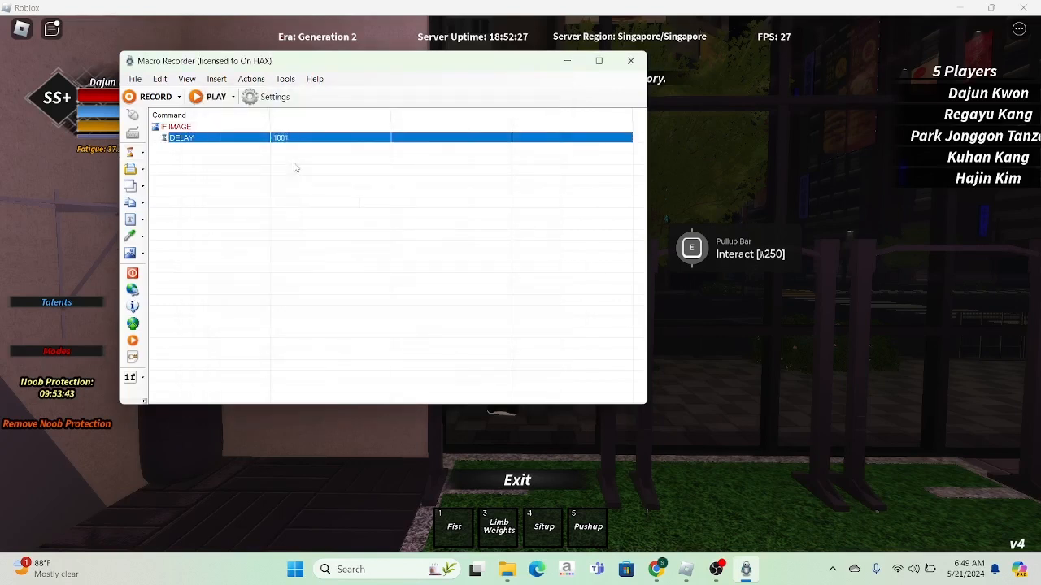
pyautogui.click(132, 133)
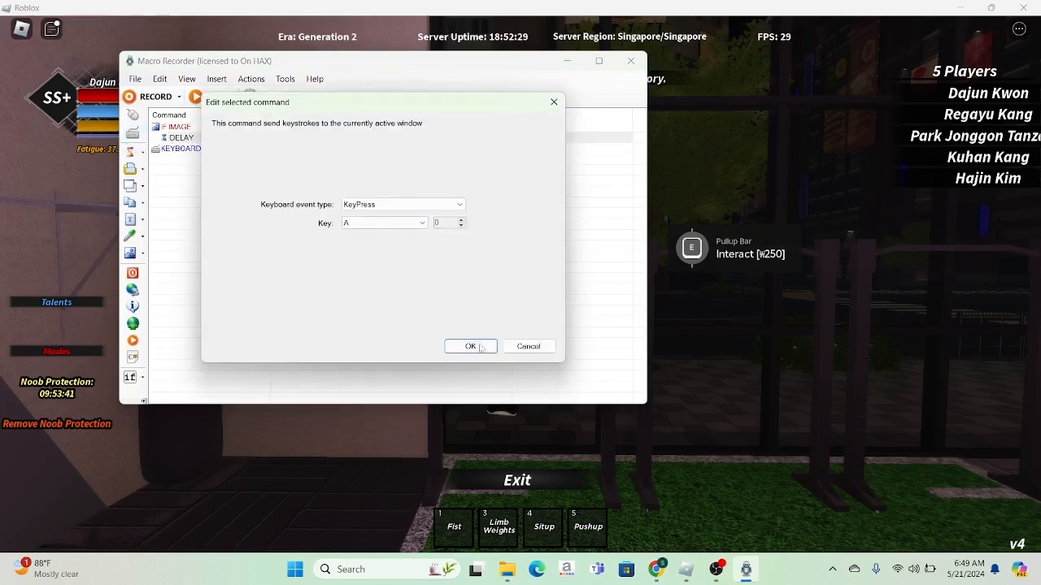
pyautogui.click(481, 347)
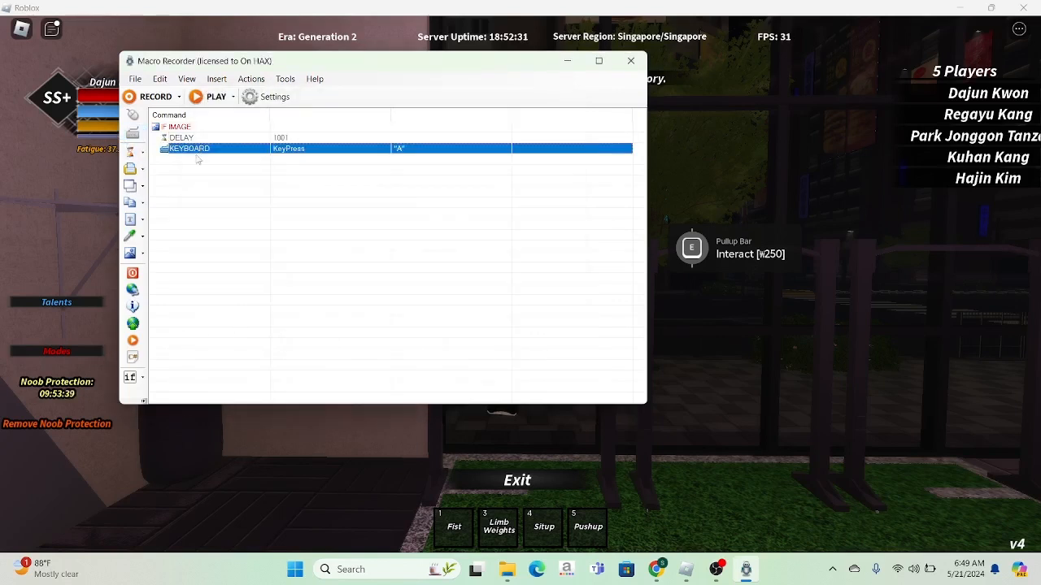
# Close the A image block with an "END IF" statement and clear the command selection.
pyautogui.click(132, 378)
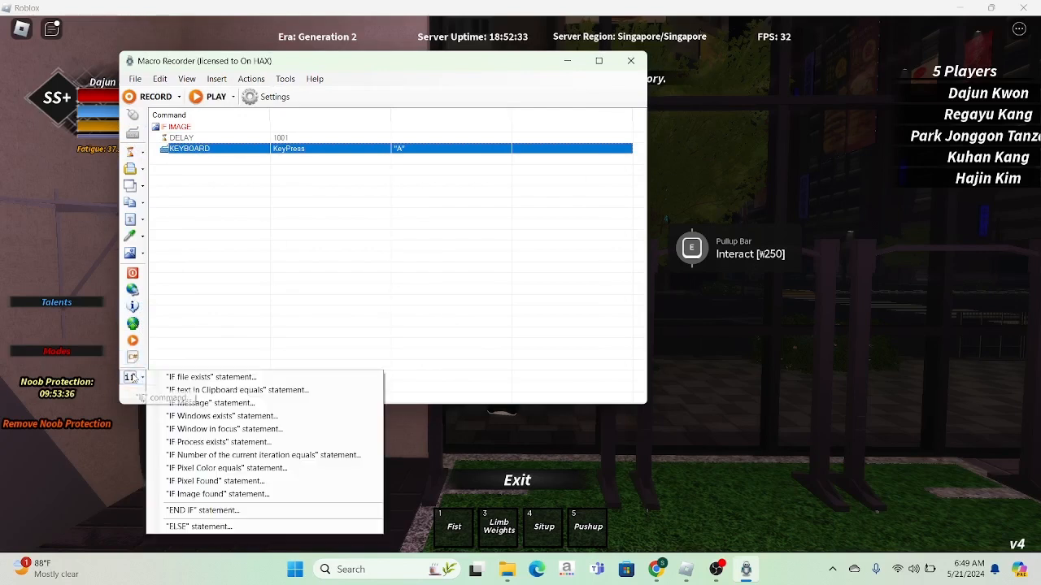
pyautogui.click(202, 510)
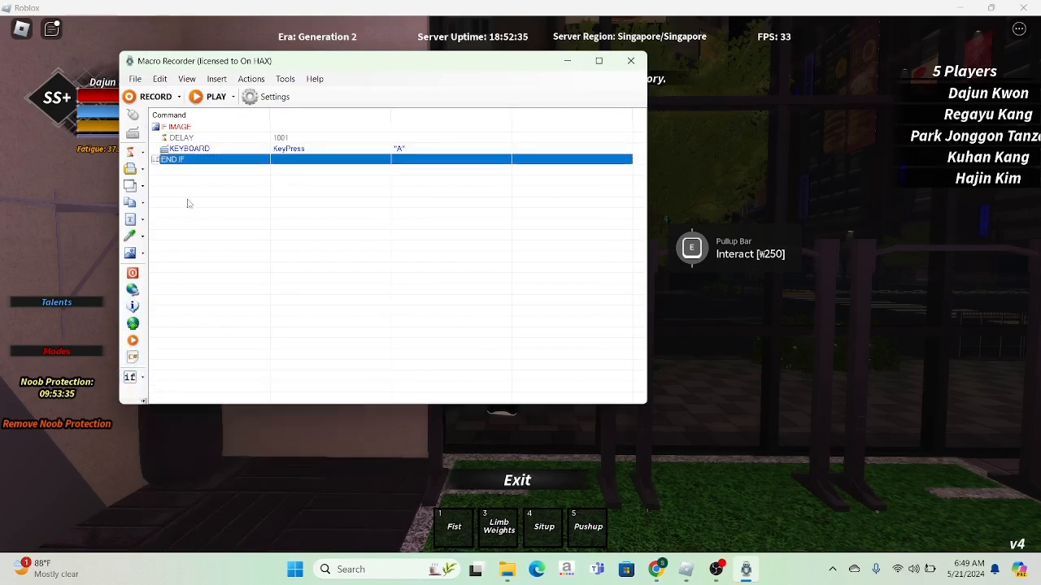
pyautogui.click(178, 217)
# Add a second "IF Image found" command and capture the D prompt in the game as its search image.
pyautogui.click(141, 254)
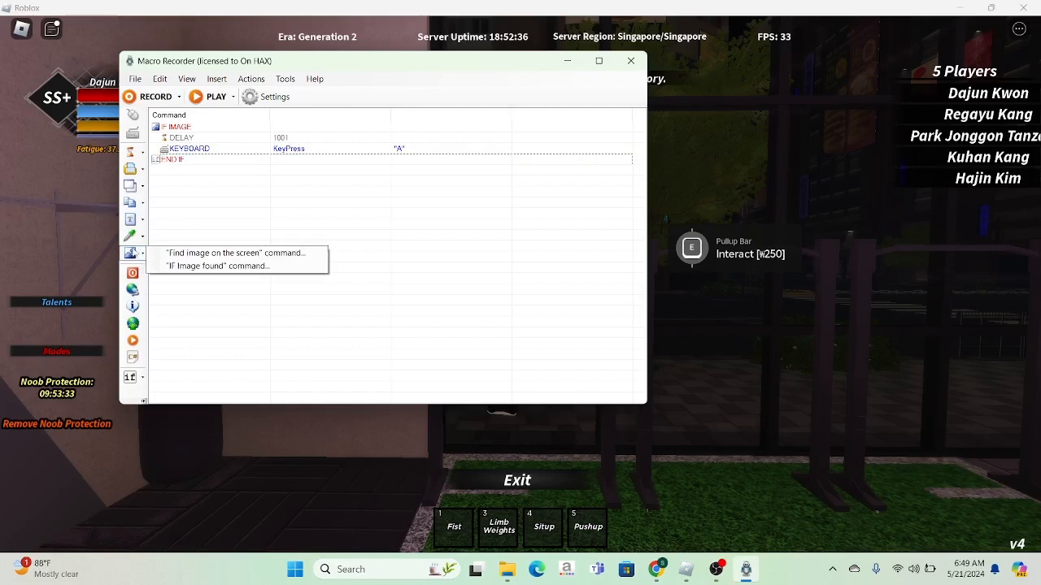
pyautogui.click(180, 265)
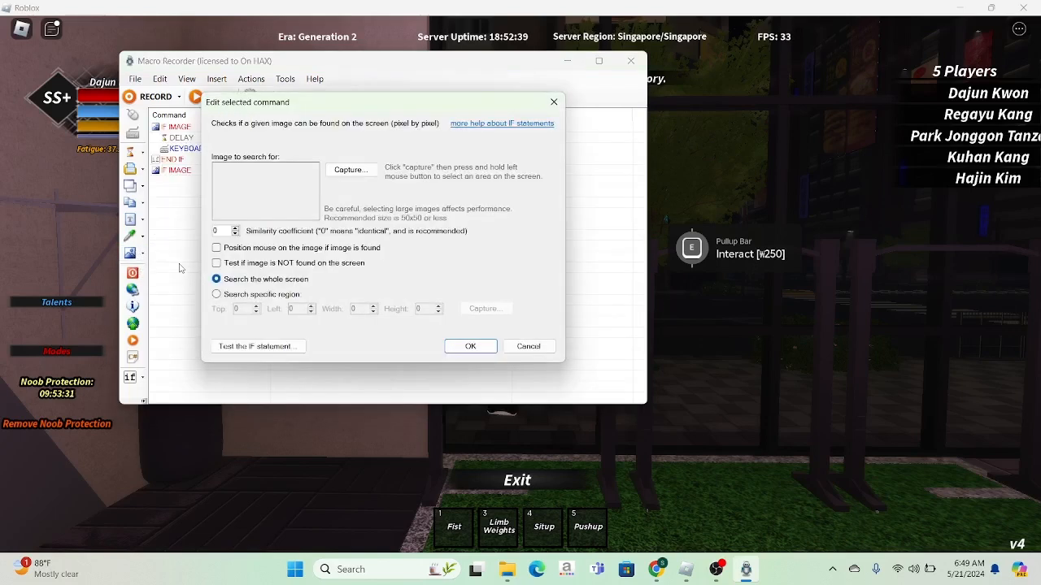
pyautogui.click(700, 404)
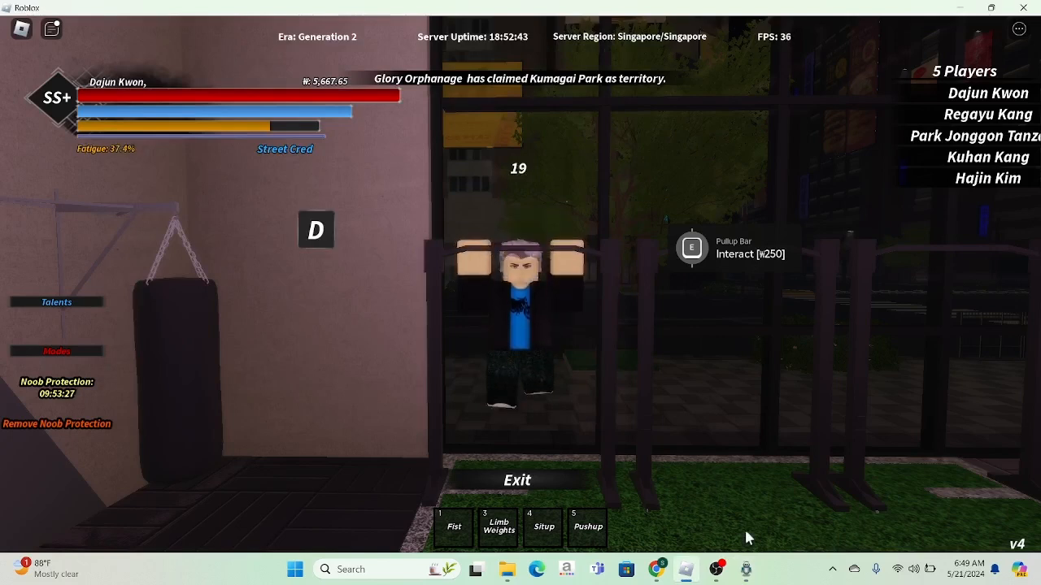
pyautogui.click(746, 569)
pyautogui.click(362, 170)
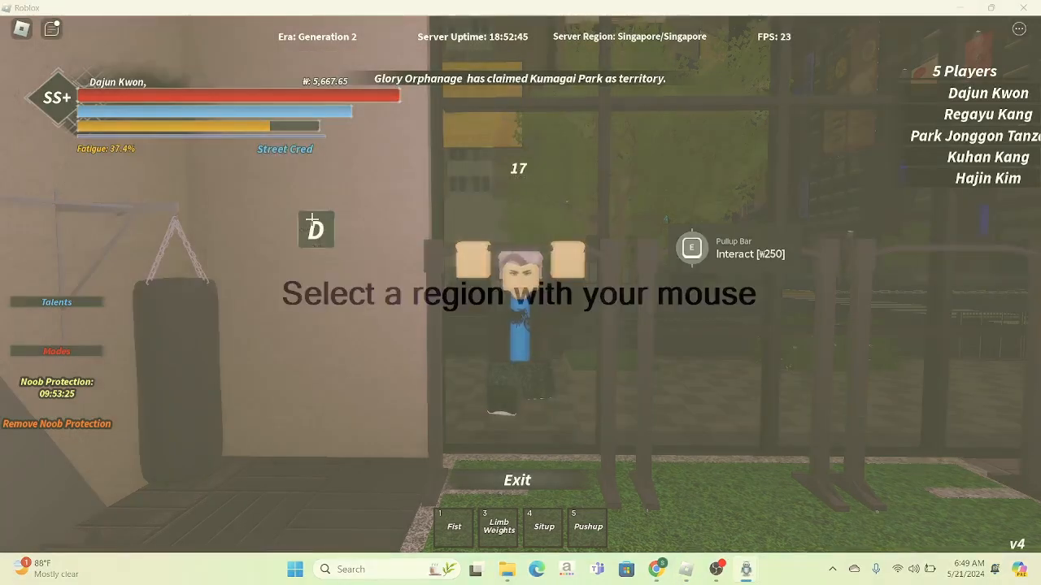
pyautogui.moveTo(307, 217); pyautogui.dragTo(334, 250)
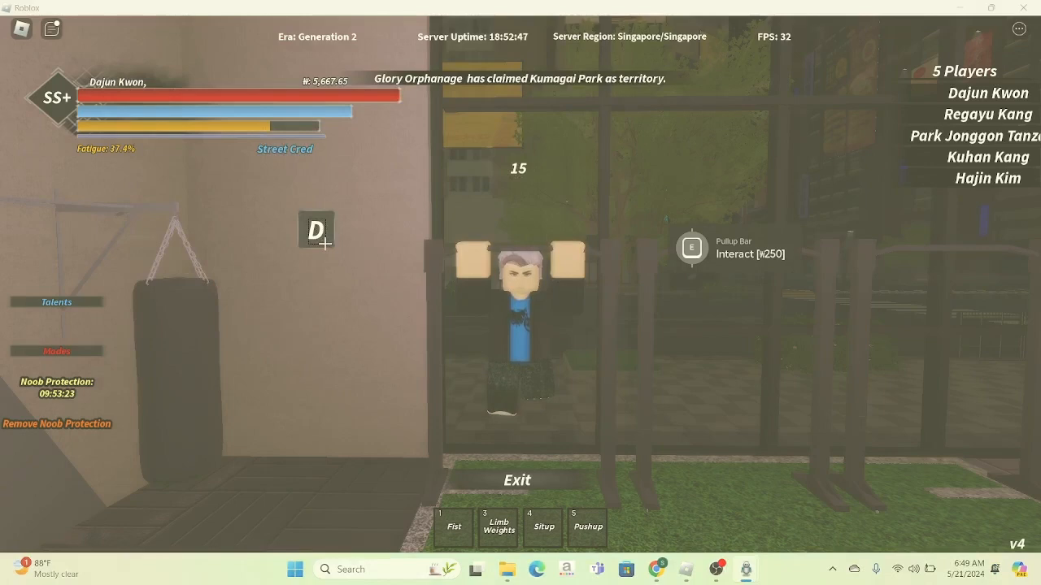
# Limit the D search to a region about 1604 wide and 230 high around the prompt area, with similarity coefficient 15.
pyautogui.click(217, 293)
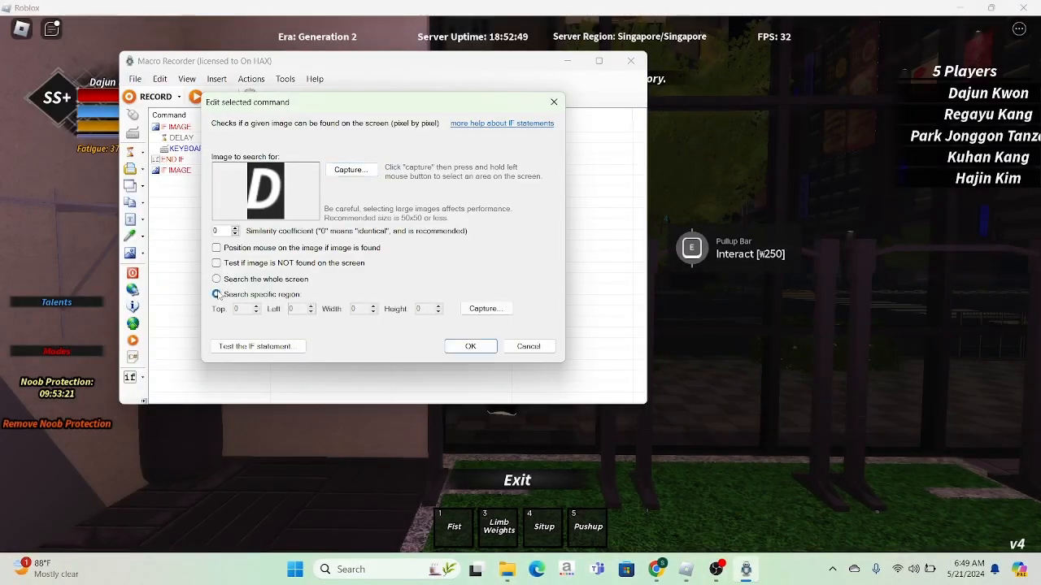
pyautogui.click(491, 310)
pyautogui.moveTo(68, 169); pyautogui.dragTo(938, 294)
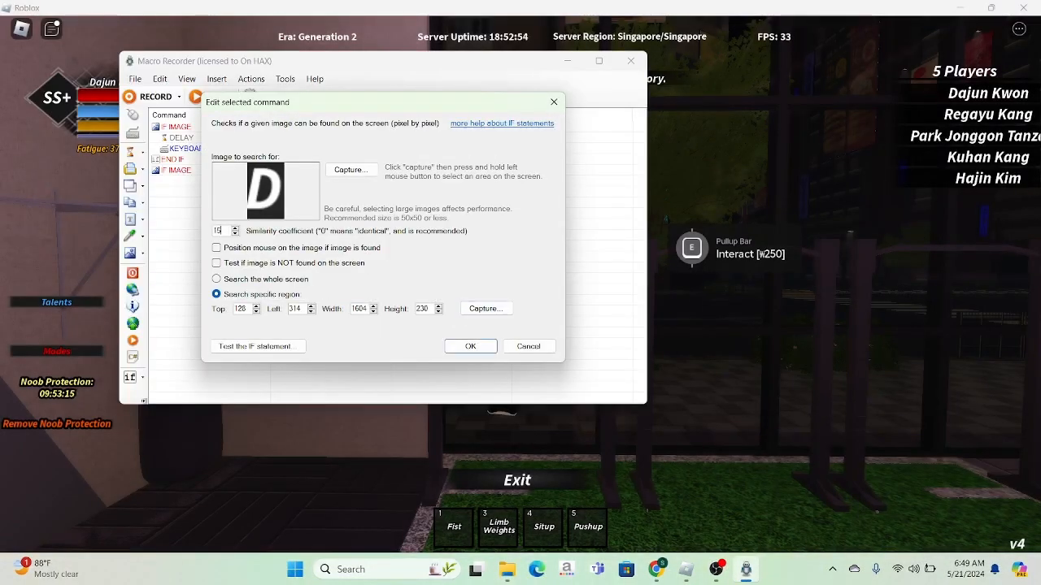
pyautogui.press('Return')
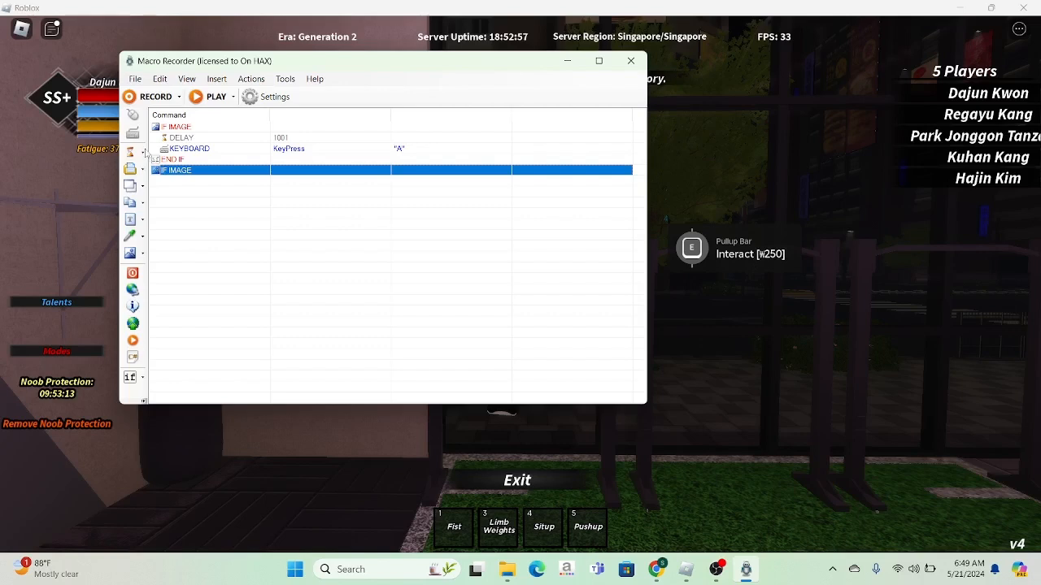
# Add a 1001 ms delay and a KeyPress command for the D key inside the second IF IMAGE block.
pyautogui.click(134, 152)
pyautogui.click(177, 149)
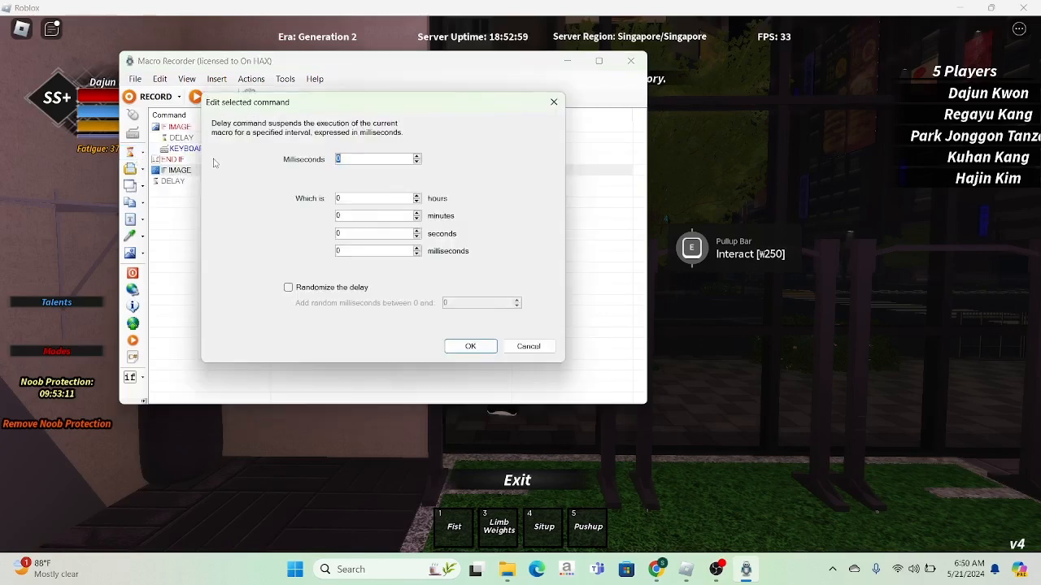
pyautogui.write('1001')
pyautogui.press('Return')
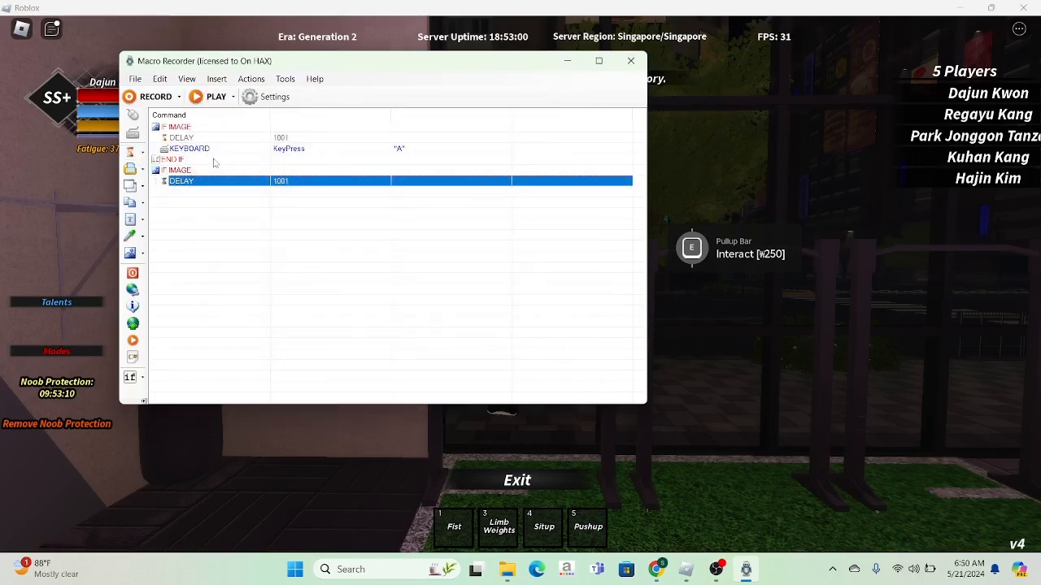
pyautogui.click(133, 132)
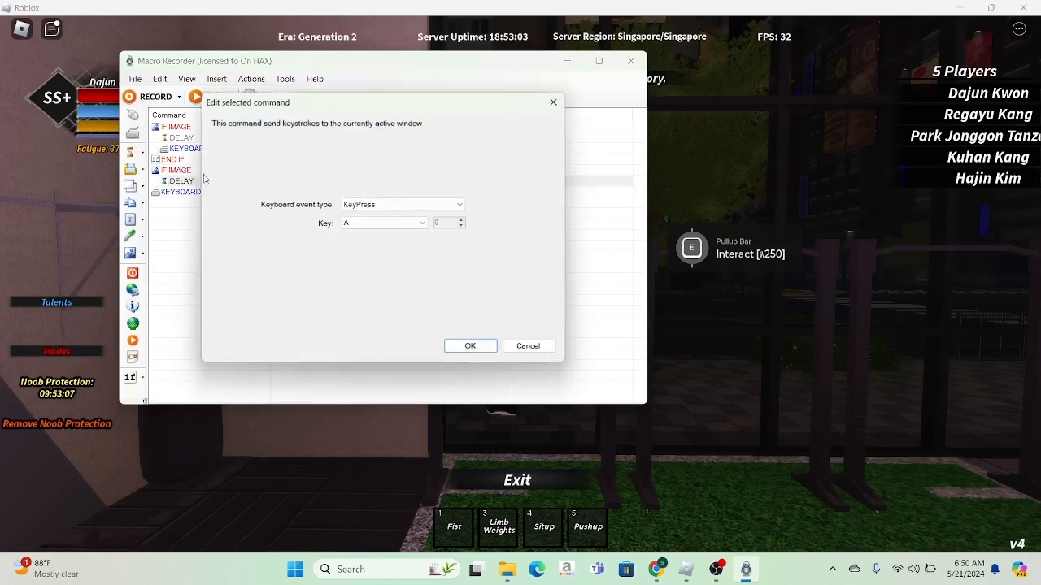
pyautogui.click(366, 224)
pyautogui.click(362, 260)
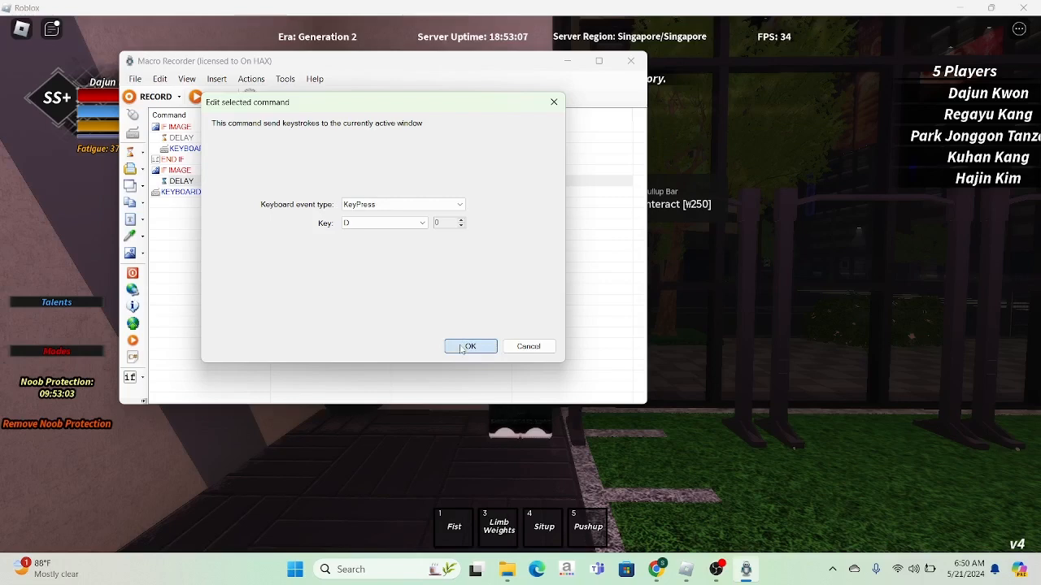
pyautogui.click(463, 346)
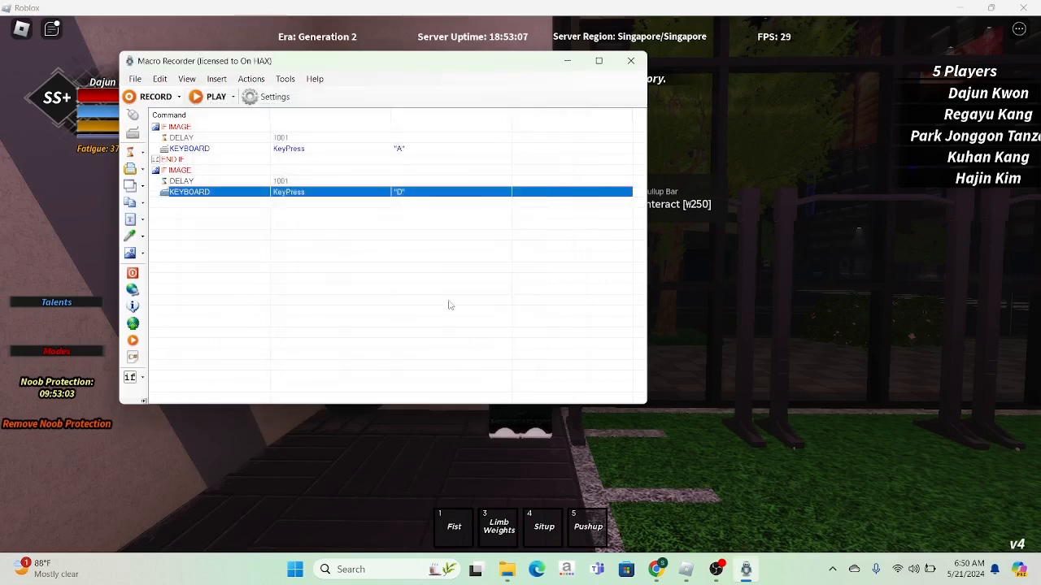
# Switch to Roblox, interact with the pull-up bar and start the exercise.
pyautogui.click(855, 332)
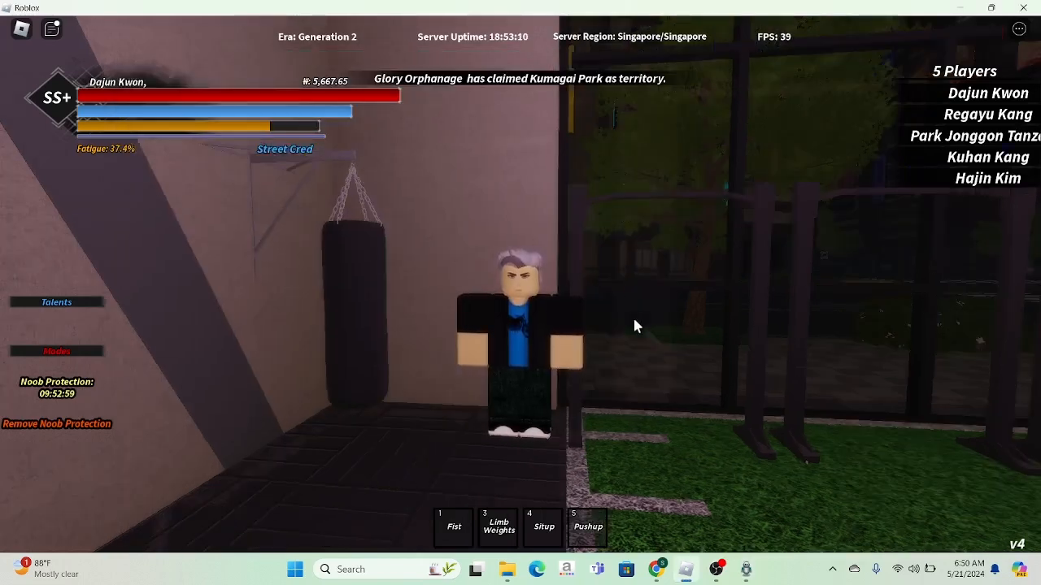
pyautogui.press('e')
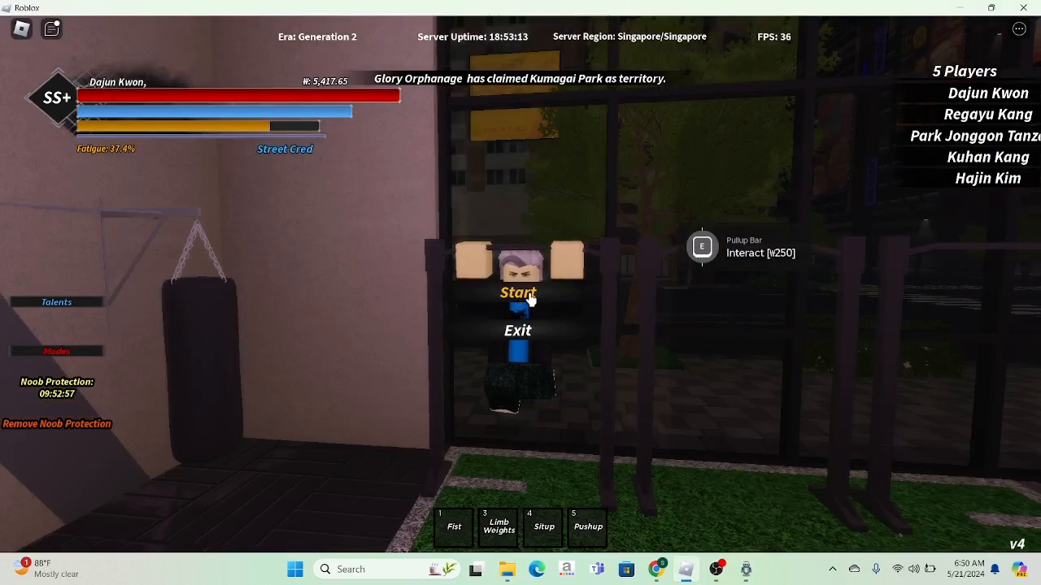
pyautogui.click(530, 301)
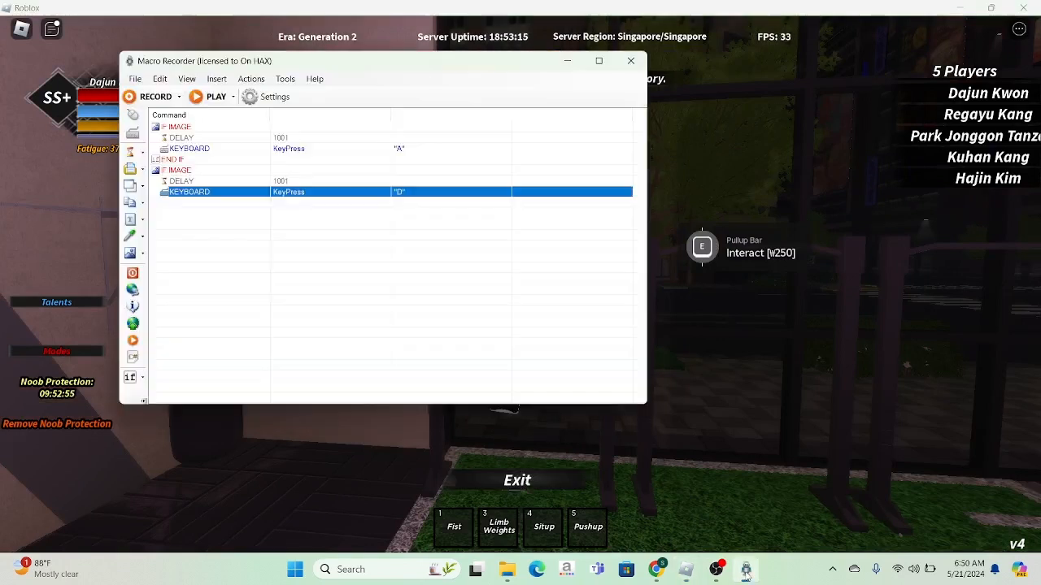
# Return to Macro Recorder, close the D image block with an "END IF" statement and clear the command selection.
pyautogui.click(746, 570)
pyautogui.click(142, 377)
pyautogui.click(196, 518)
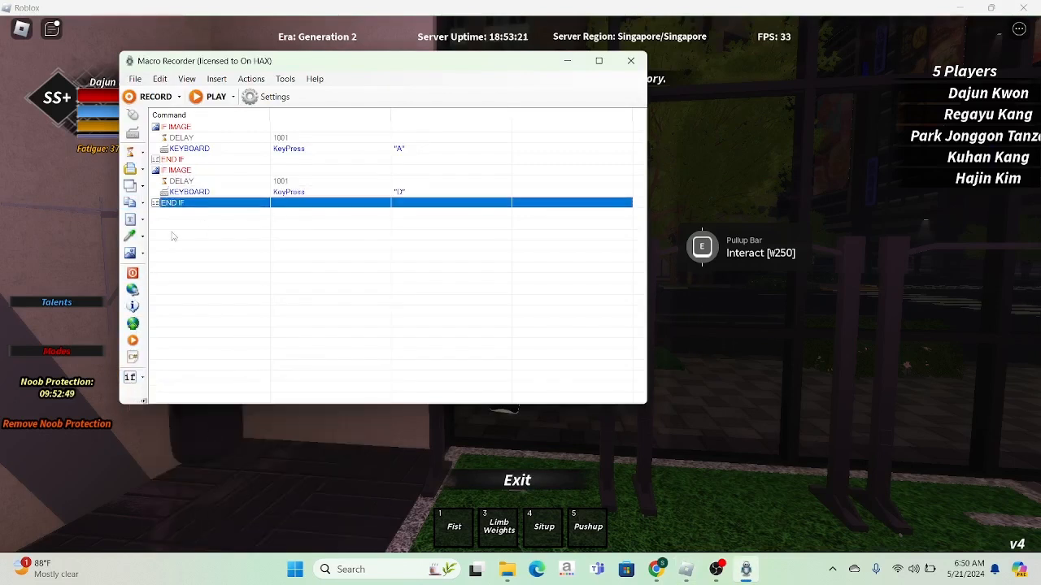
pyautogui.click(215, 218)
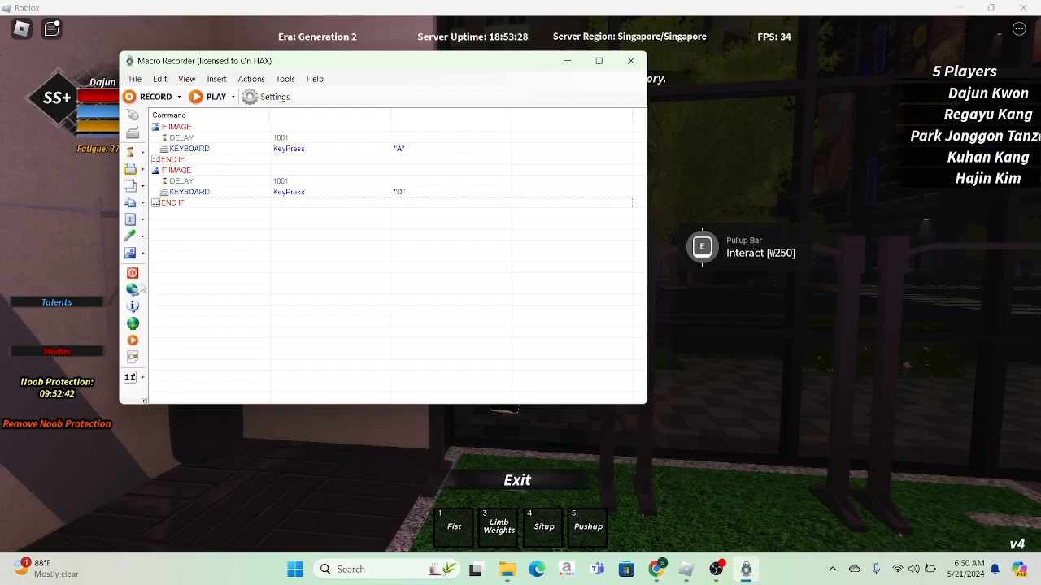
# Add a third "IF Image found" command after the last END IF and capture the S prompt in the game as its search image.
pyautogui.click(175, 203)
pyautogui.click(143, 256)
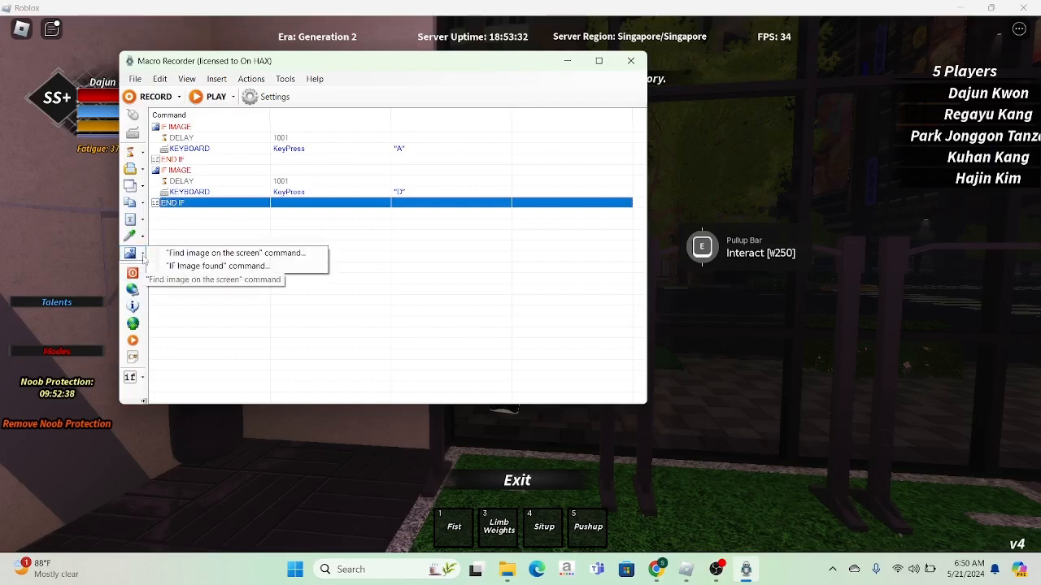
pyautogui.click(204, 266)
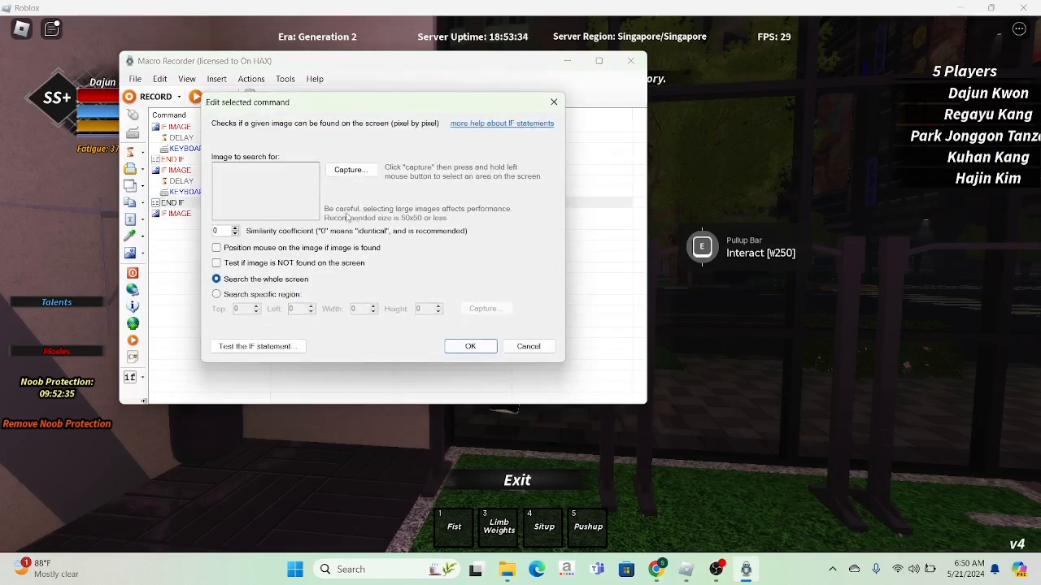
pyautogui.click(727, 464)
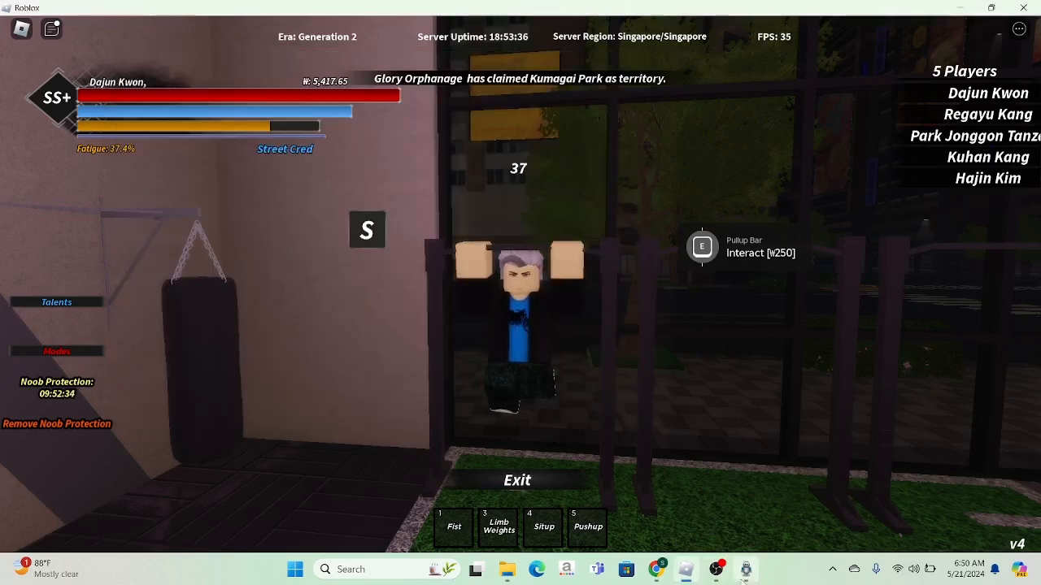
pyautogui.click(744, 570)
pyautogui.click(350, 169)
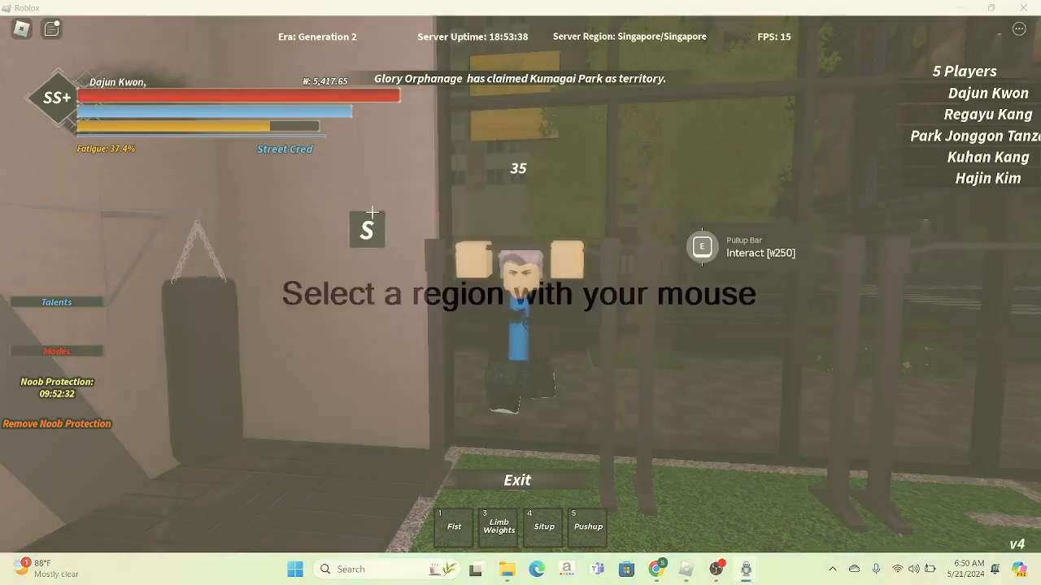
pyautogui.moveTo(359, 216); pyautogui.dragTo(374, 238)
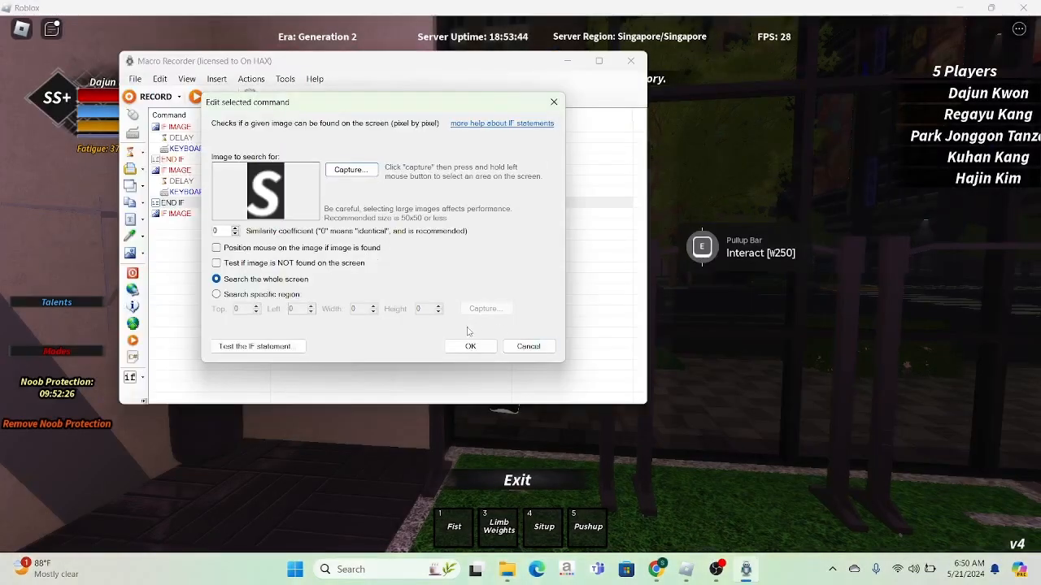
# Limit the S search to a region about 1680 wide and 232 high around the prompt area and confirm the command.
pyautogui.click(276, 295)
pyautogui.click(486, 309)
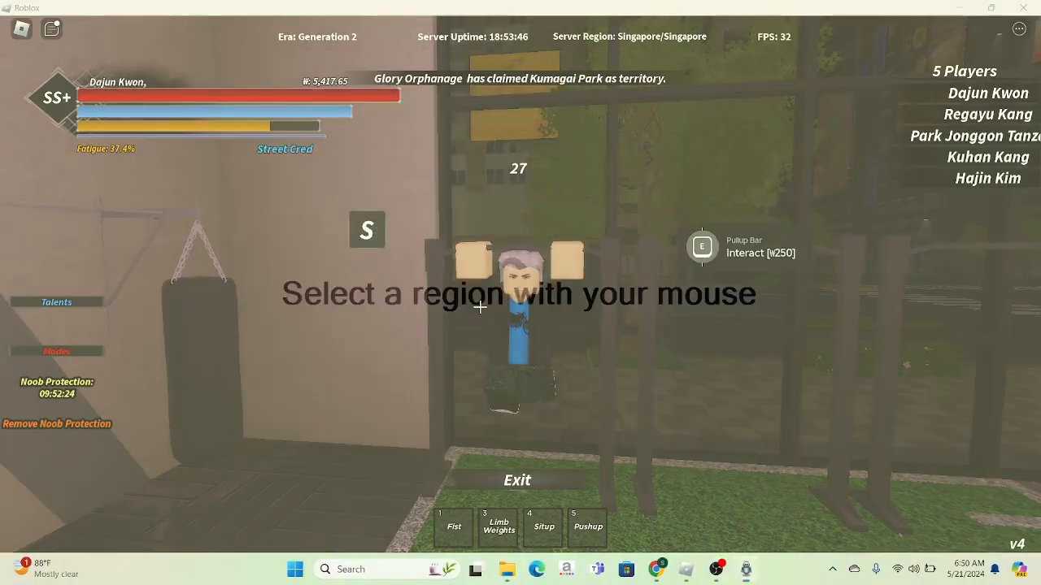
pyautogui.moveTo(94, 178); pyautogui.dragTo(1002, 306)
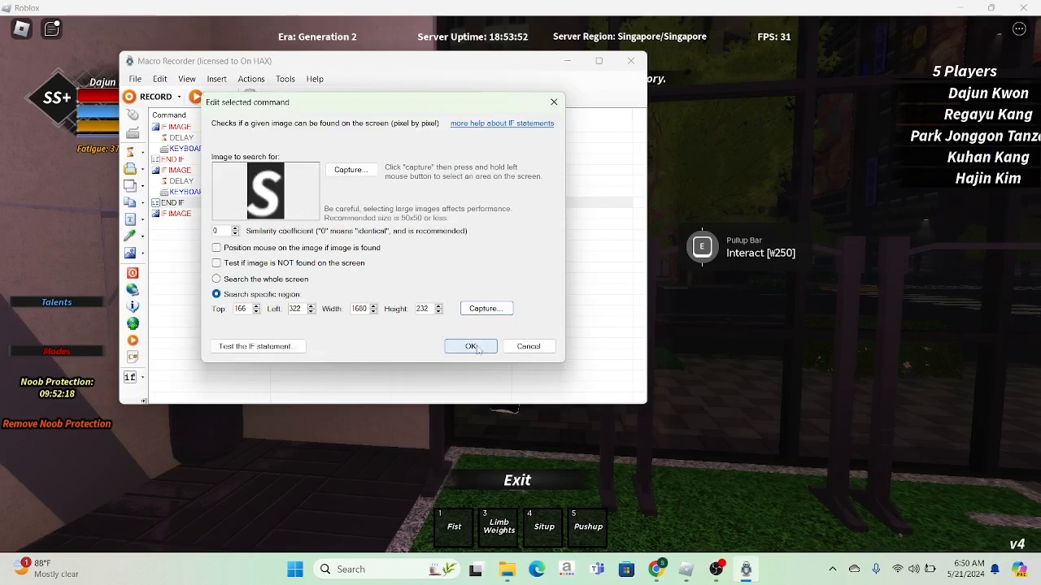
pyautogui.click(471, 346)
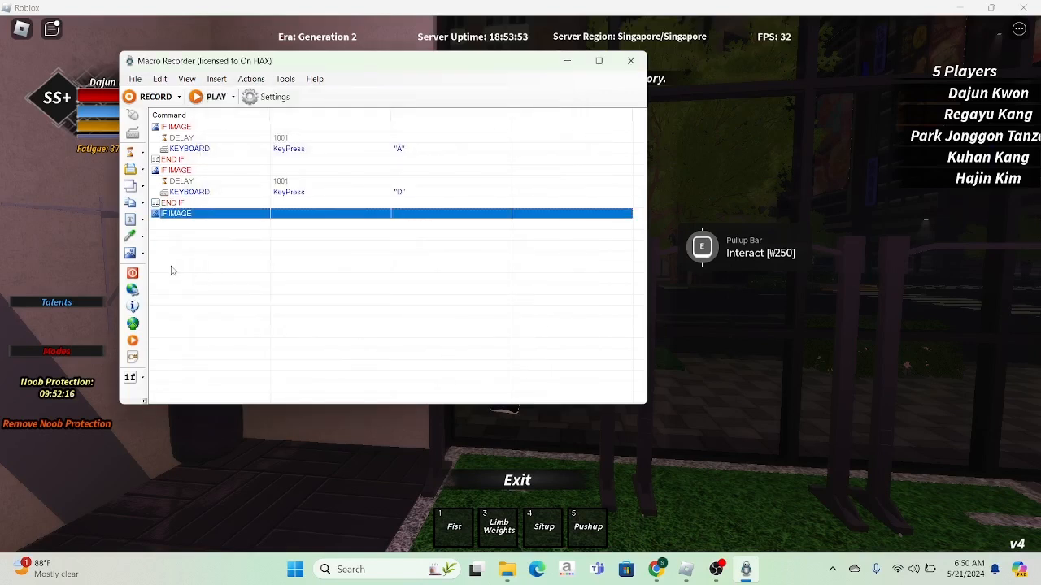
pyautogui.click(132, 132)
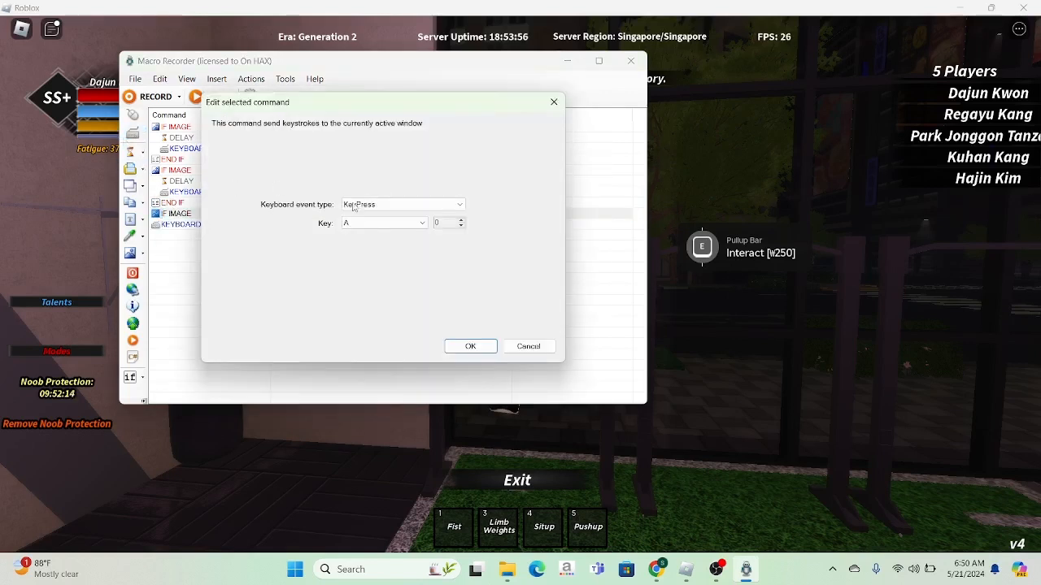
pyautogui.click(380, 224)
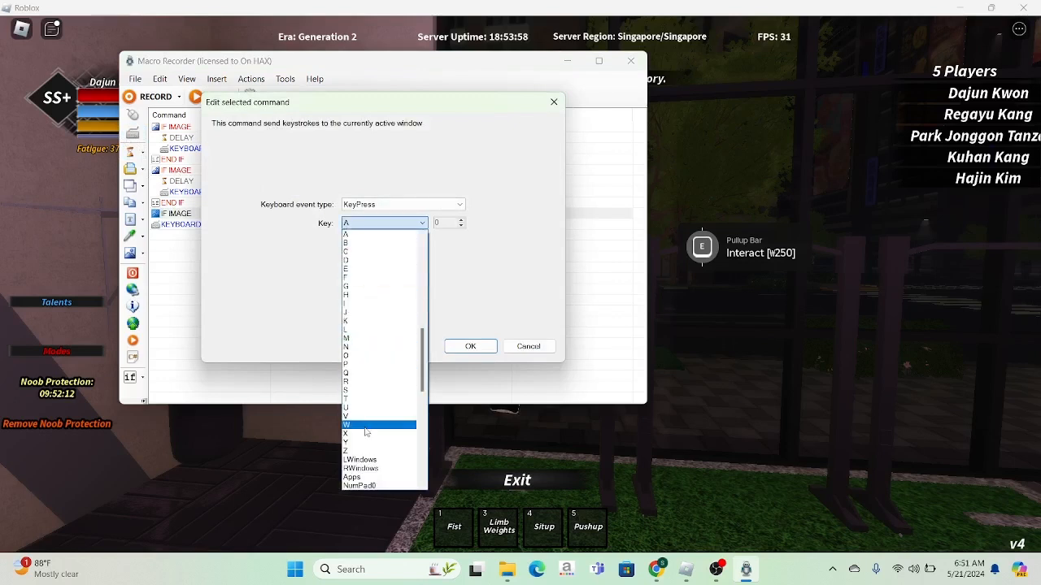
pyautogui.click(358, 390)
pyautogui.click(470, 346)
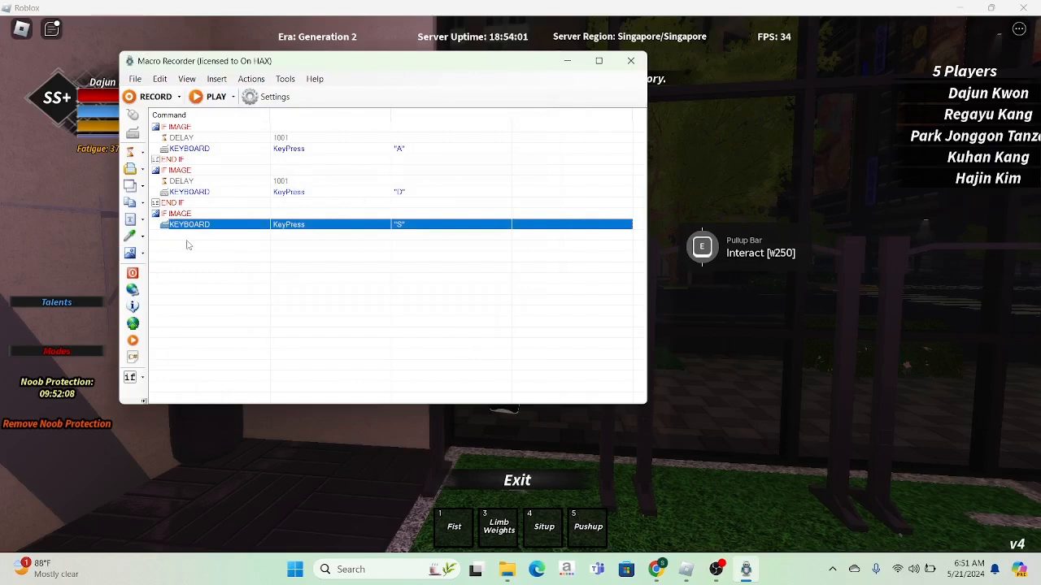
pyautogui.press('Delete')
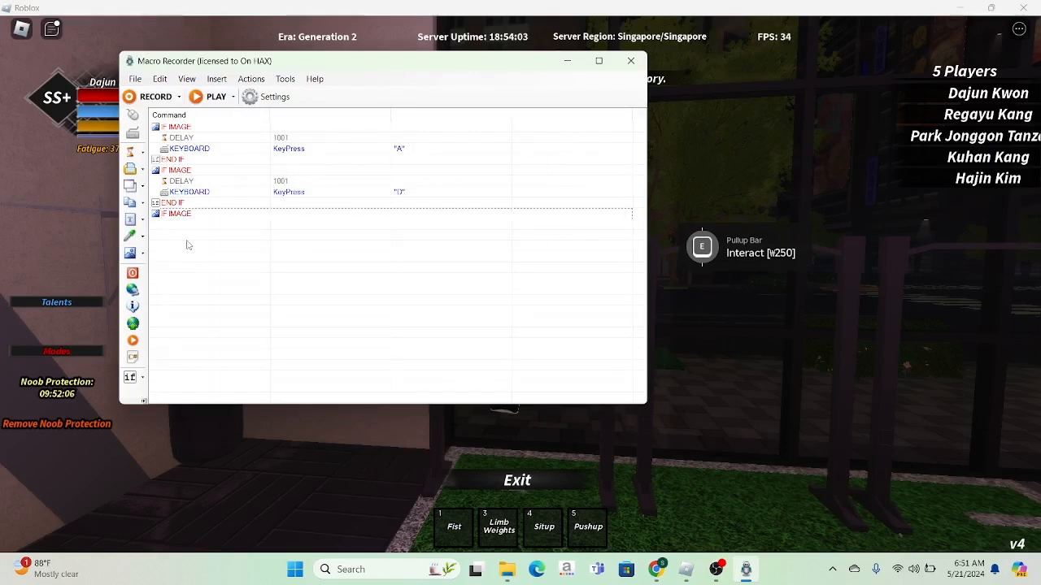
# Add a 1001 ms Delay command inside the third IF IMAGE block.
pyautogui.click(131, 170)
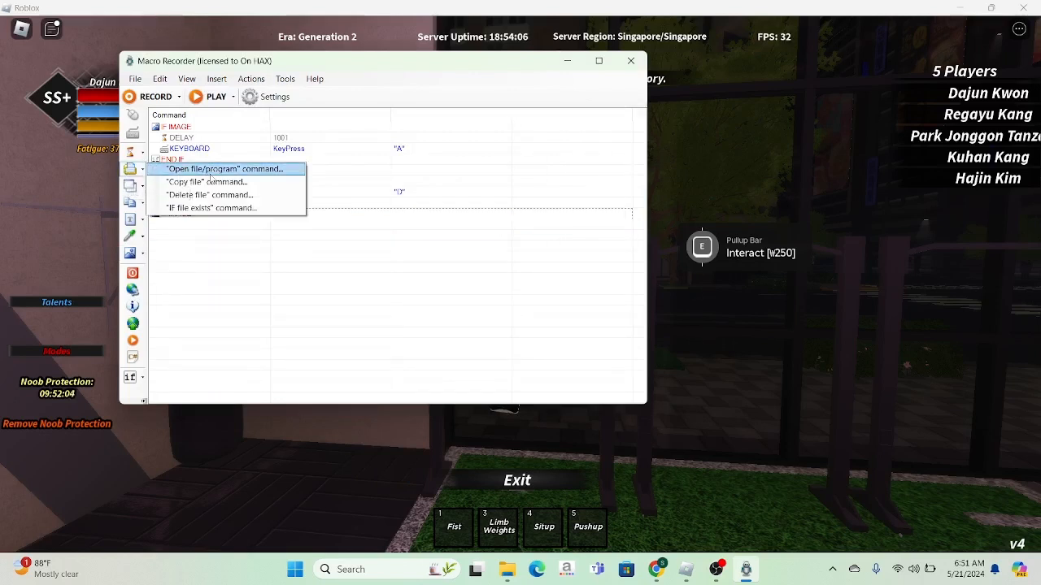
pyautogui.click(131, 189)
pyautogui.click(130, 151)
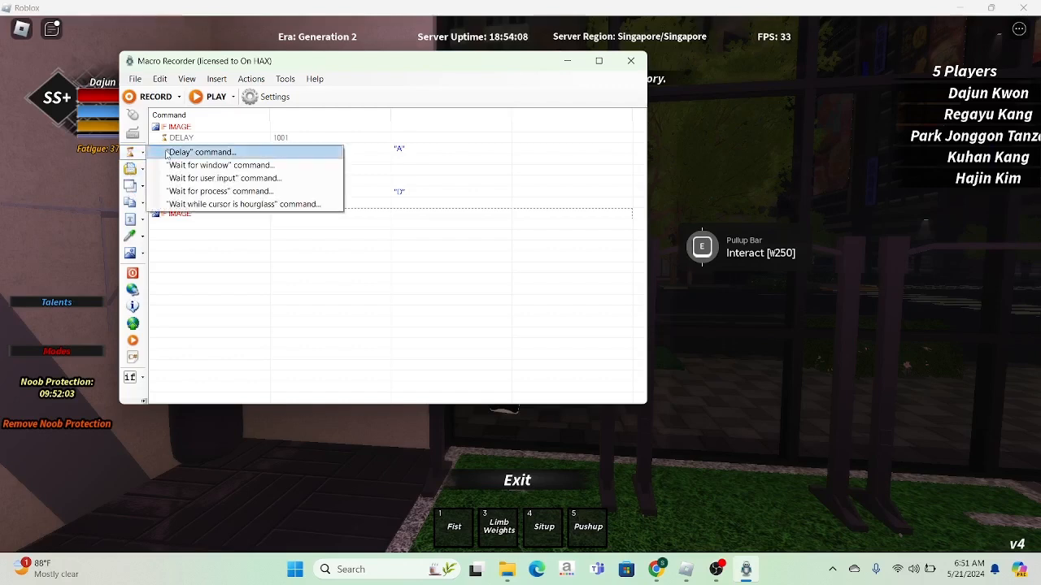
pyautogui.click(195, 152)
pyautogui.write('100')
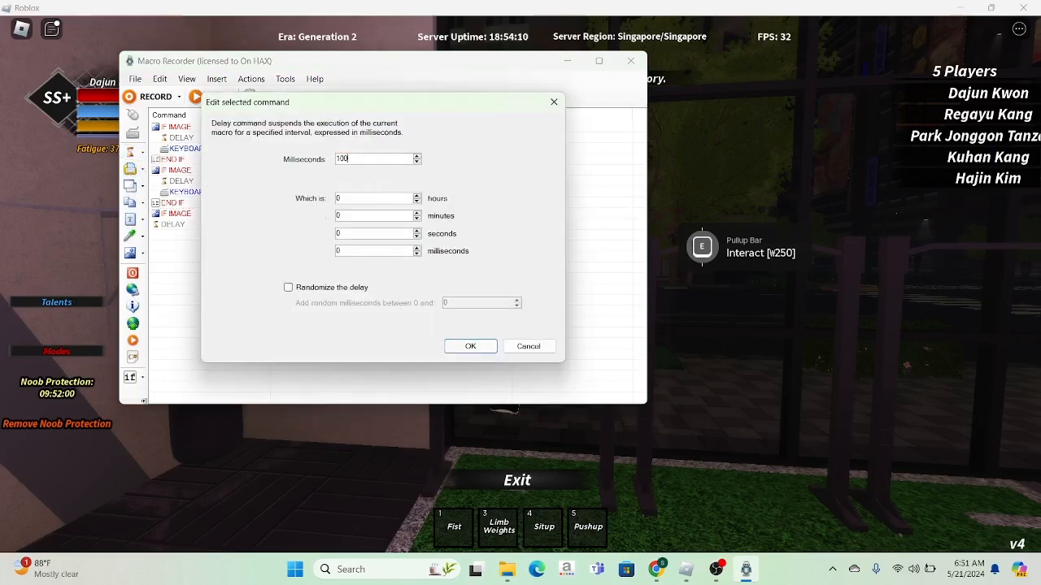
pyautogui.write('1')
pyautogui.press('Return')
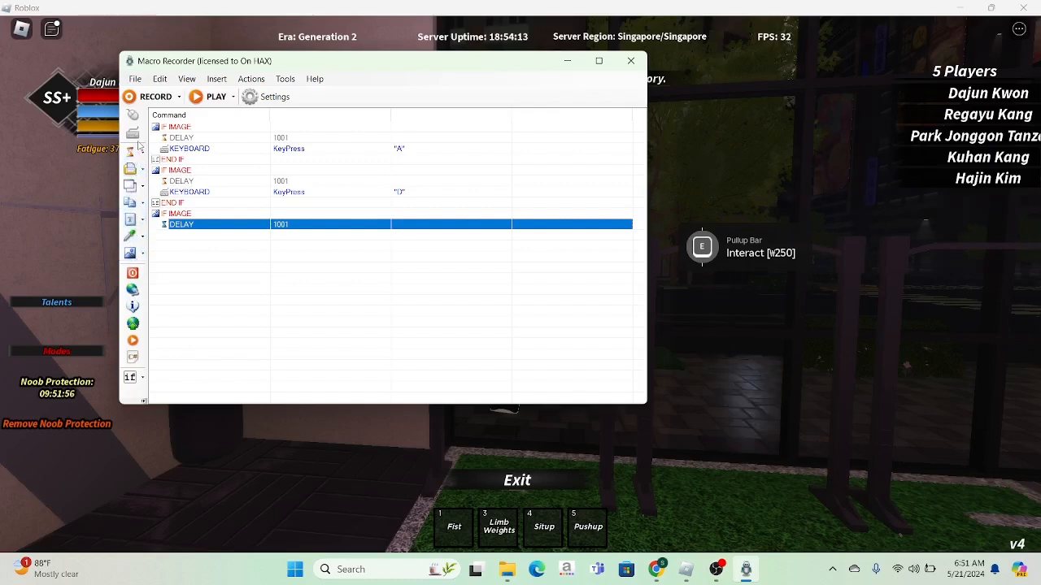
# Add a KeyPress command for the S key after the delay and close the block with an "END IF" statement.
pyautogui.click(130, 168)
pyautogui.click(380, 226)
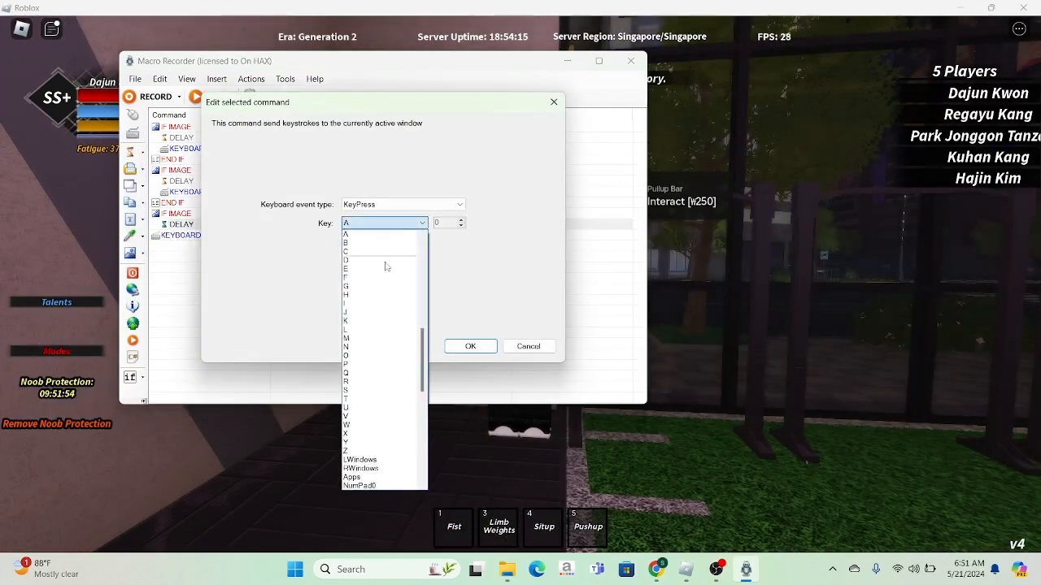
pyautogui.click(384, 376)
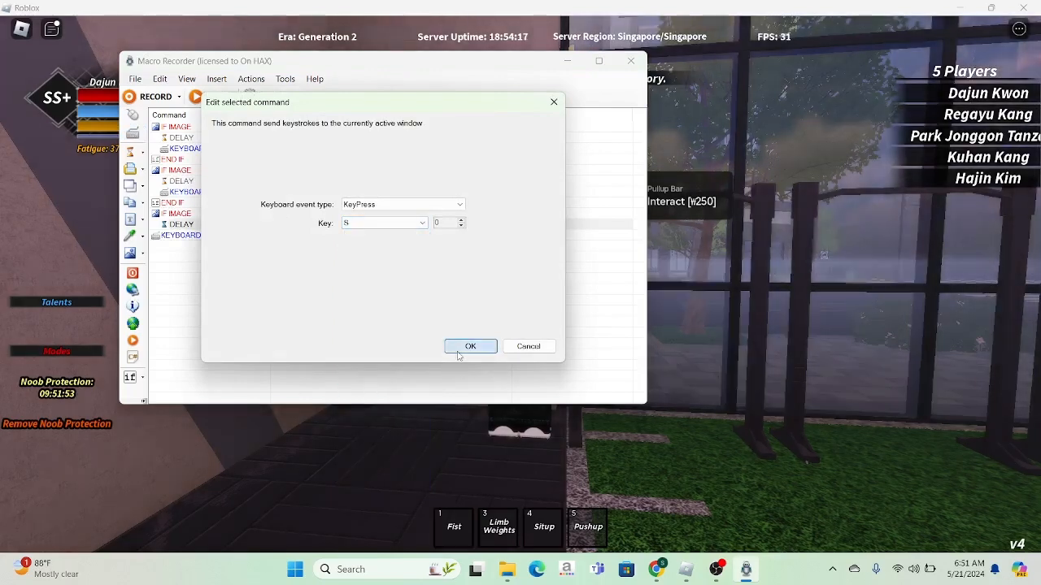
pyautogui.click(468, 346)
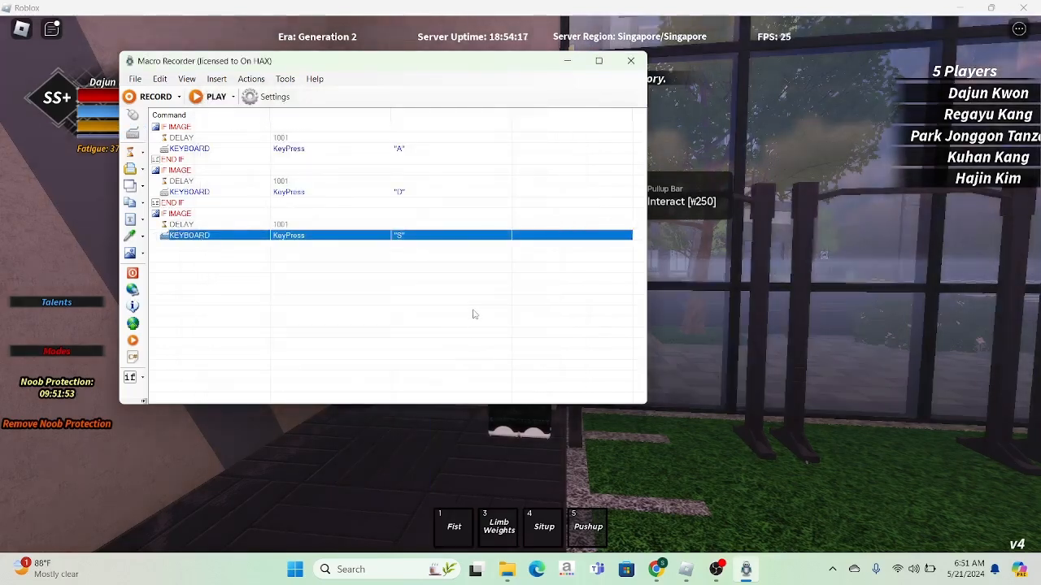
pyautogui.click(142, 377)
pyautogui.click(208, 510)
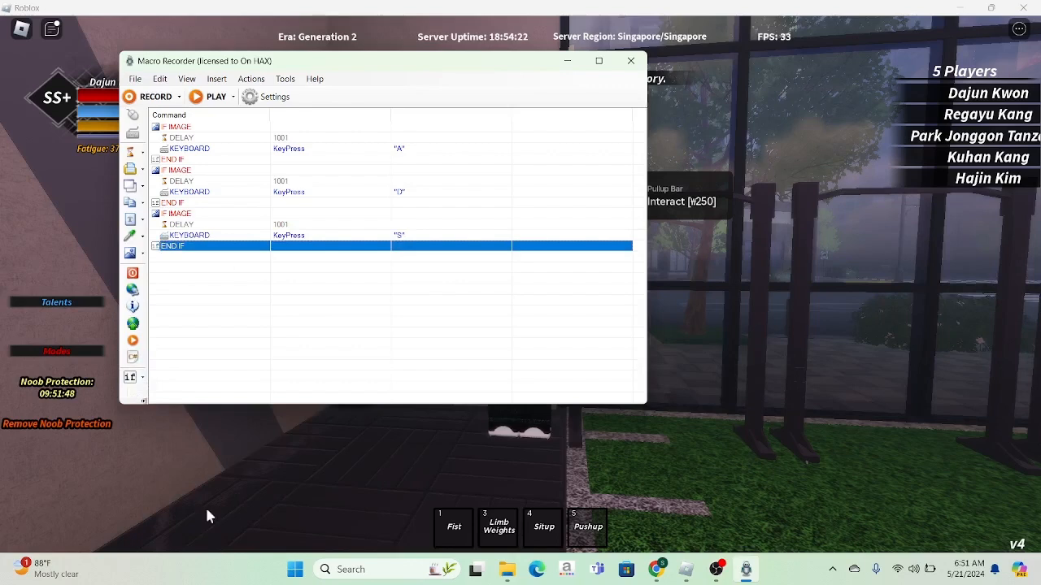
# Start another pull-up round in the game and discard the newly opened "IF Image found" command without an image.
pyautogui.click(141, 254)
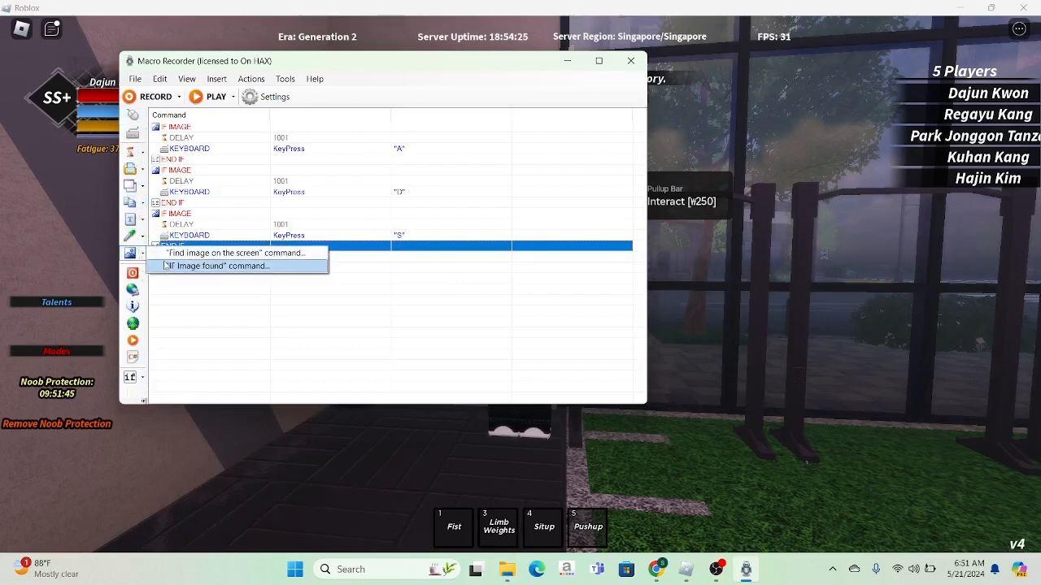
pyautogui.click(163, 265)
pyautogui.click(669, 352)
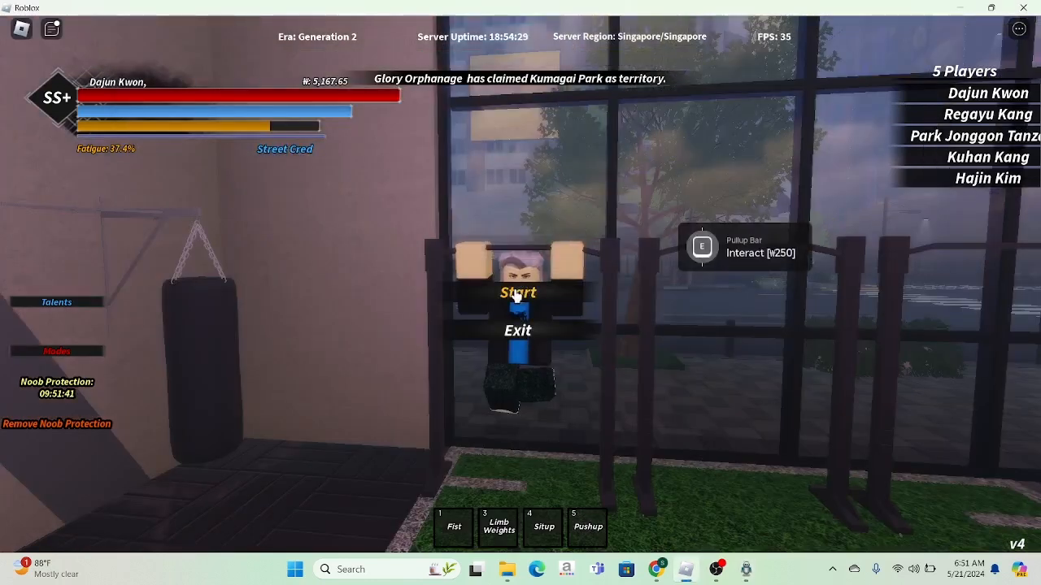
pyautogui.click(517, 294)
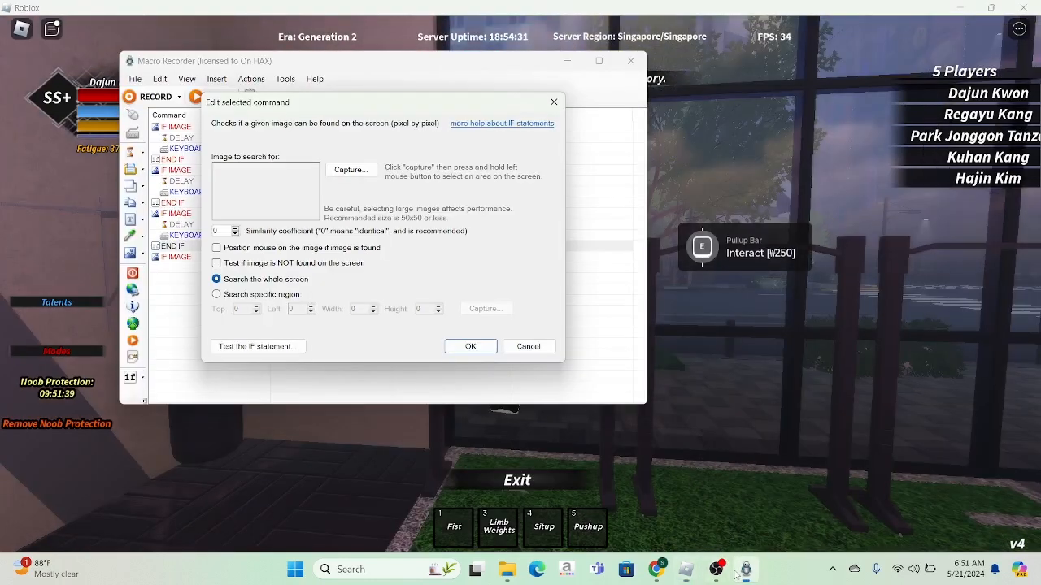
pyautogui.click(685, 569)
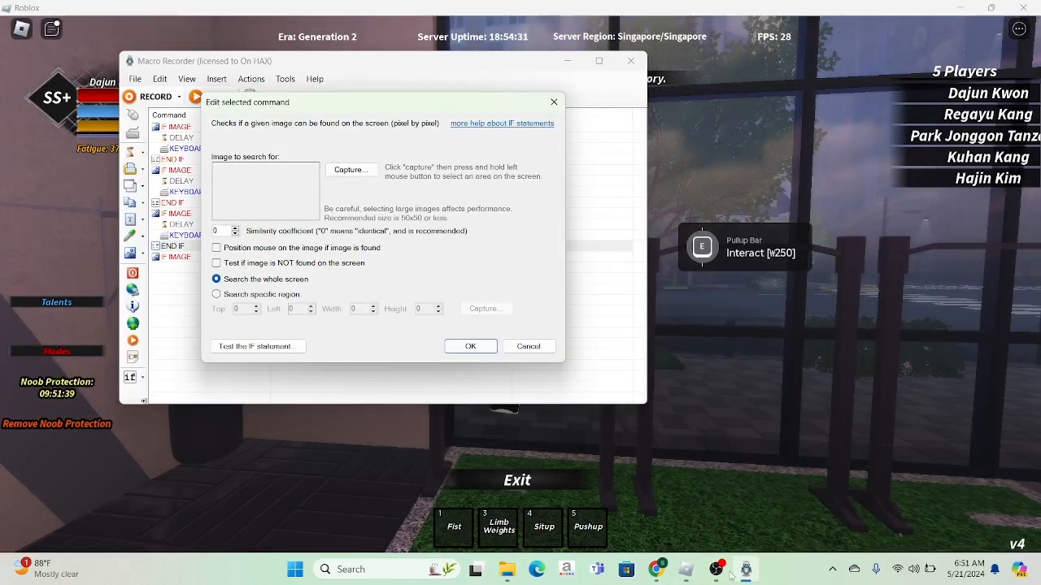
pyautogui.moveTo(719, 571)
pyautogui.moveTo(685, 572)
pyautogui.click(553, 102)
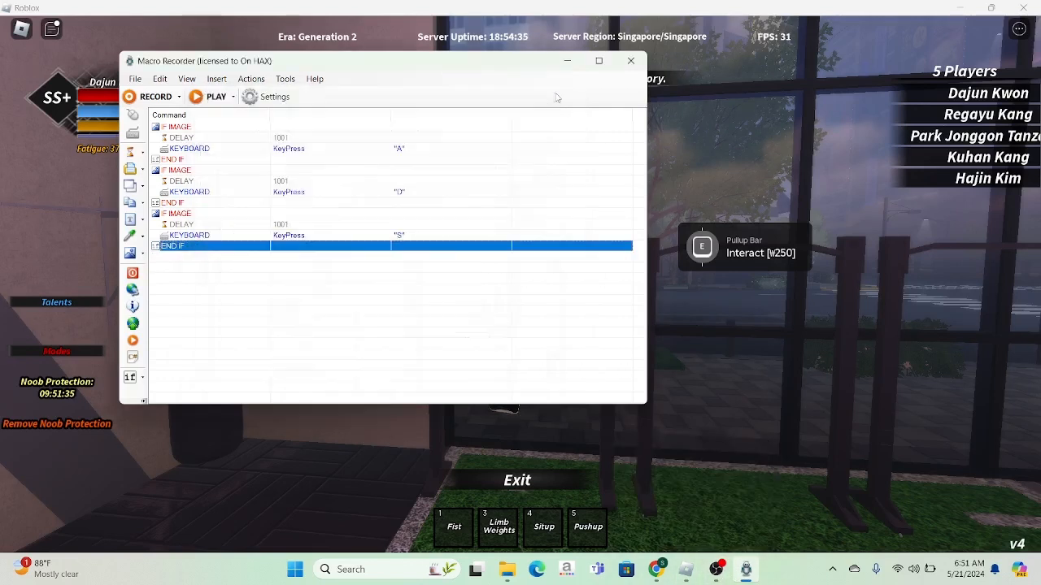
# Switch to Roblox and answer the A and S prompts with their matching letters to reach the W prompt.
pyautogui.click(712, 126)
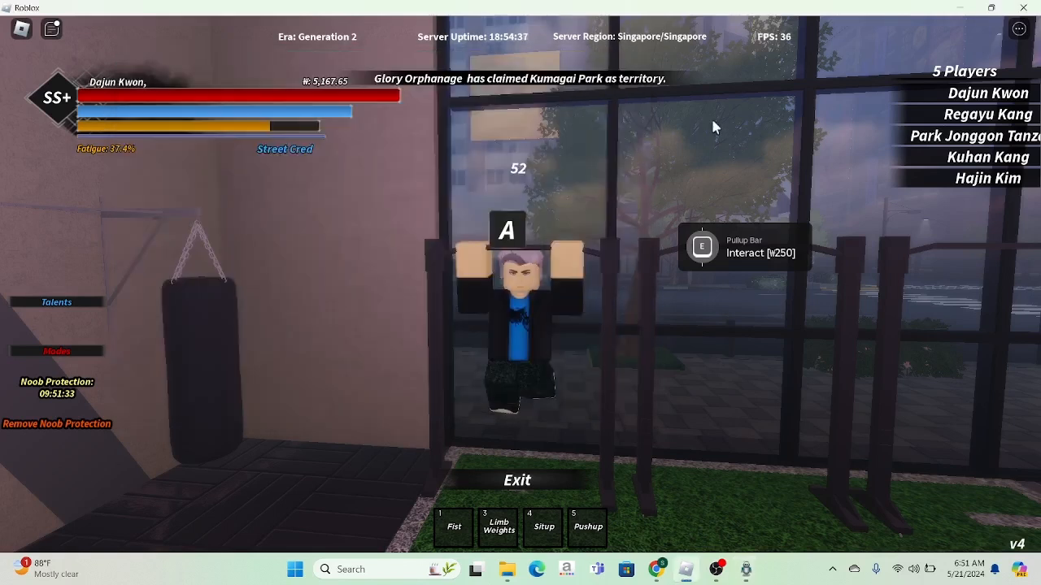
pyautogui.press('a')
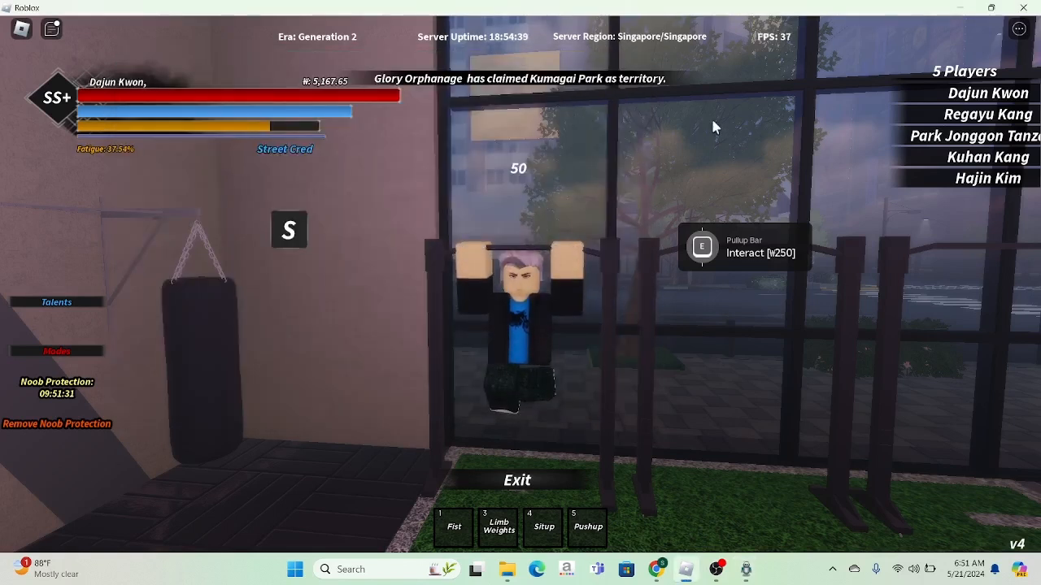
pyautogui.press('s')
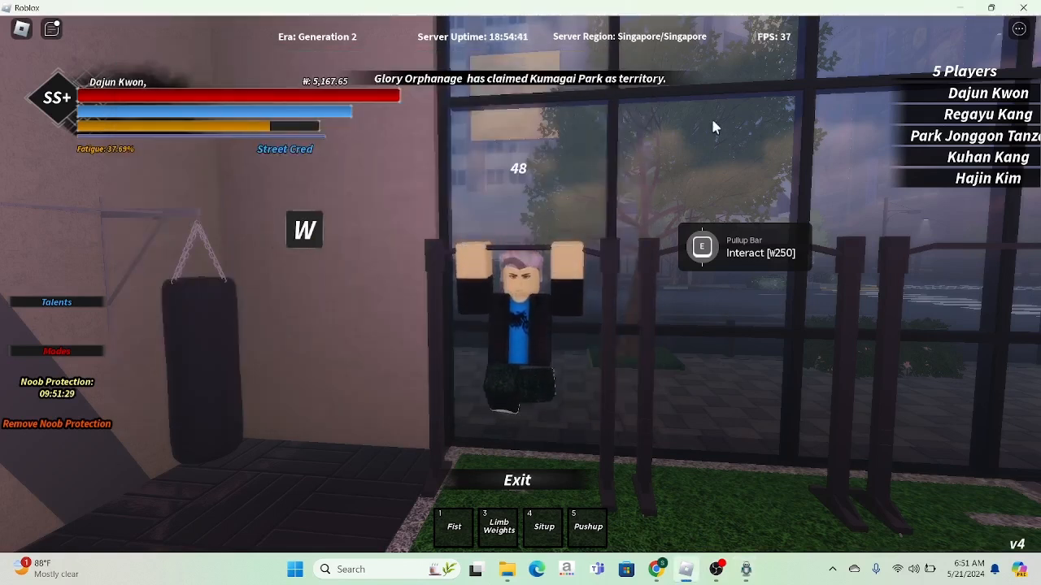
# Switch to Macro Recorder and add a fourth "IF Image found" command with a capture of the game's W prompt.
pyautogui.click(746, 569)
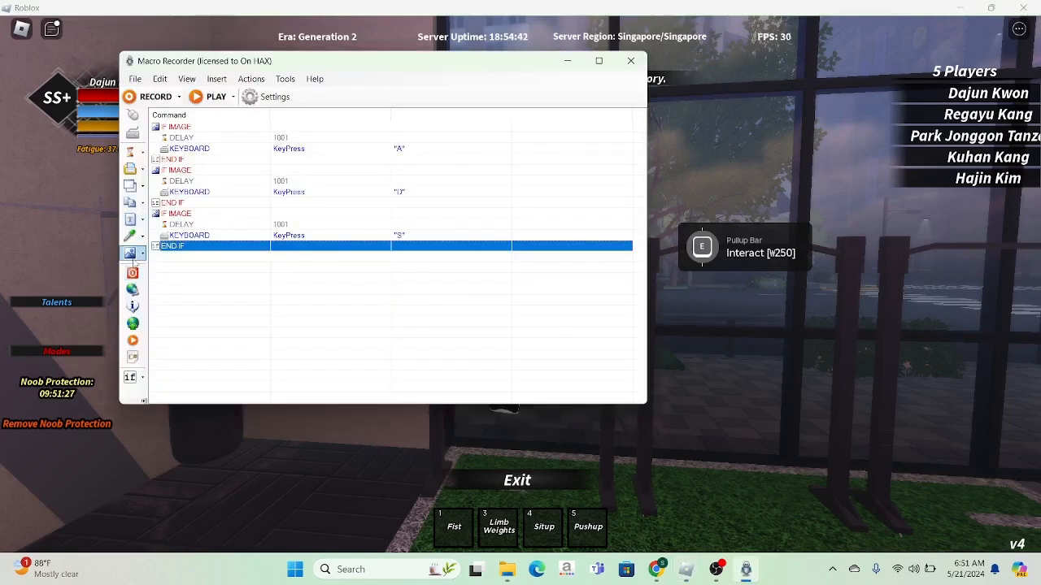
pyautogui.click(179, 270)
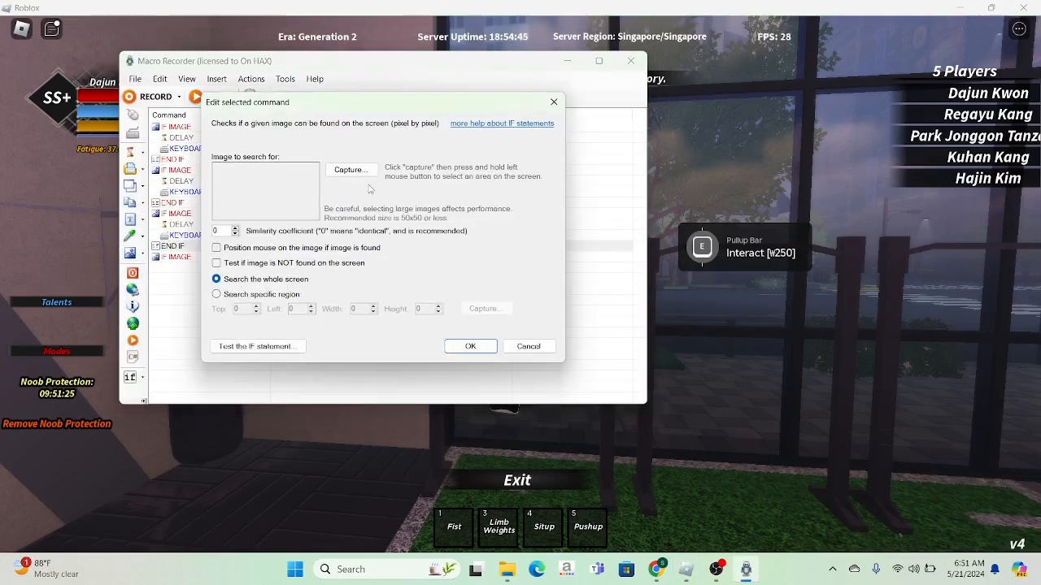
pyautogui.click(366, 173)
pyautogui.moveTo(291, 218); pyautogui.dragTo(324, 250)
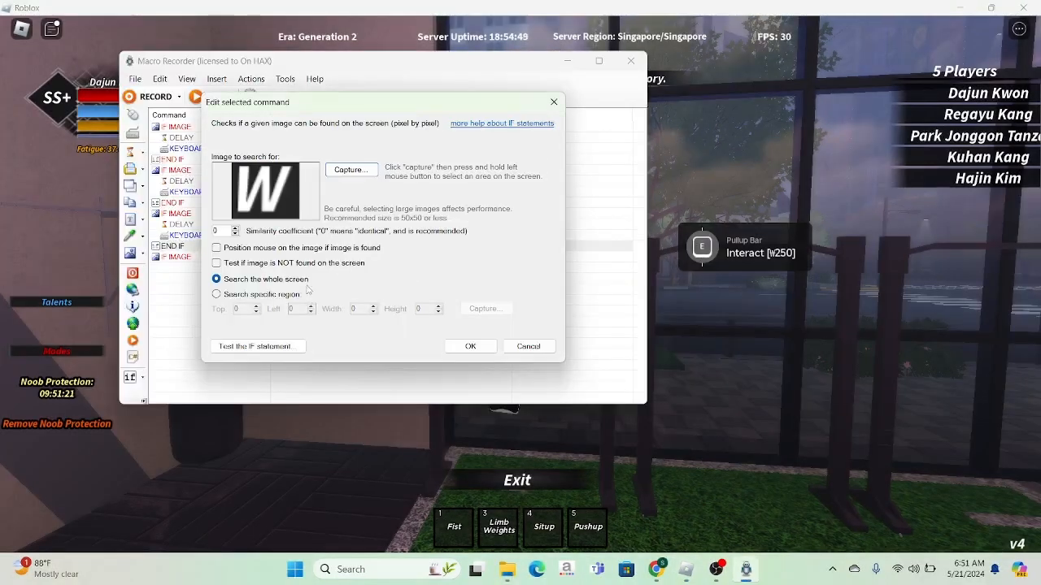
# Limit the W image search to a captured region across the prompt area, about 1593 wide and 247 high, and save the command.
pyautogui.click(218, 294)
pyautogui.click(485, 308)
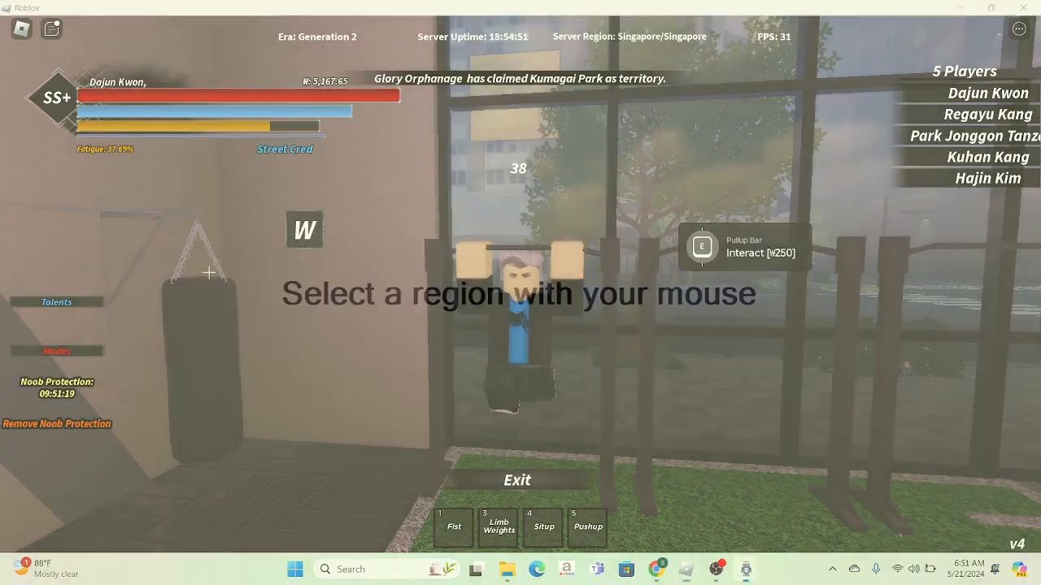
pyautogui.moveTo(91, 164); pyautogui.dragTo(956, 303)
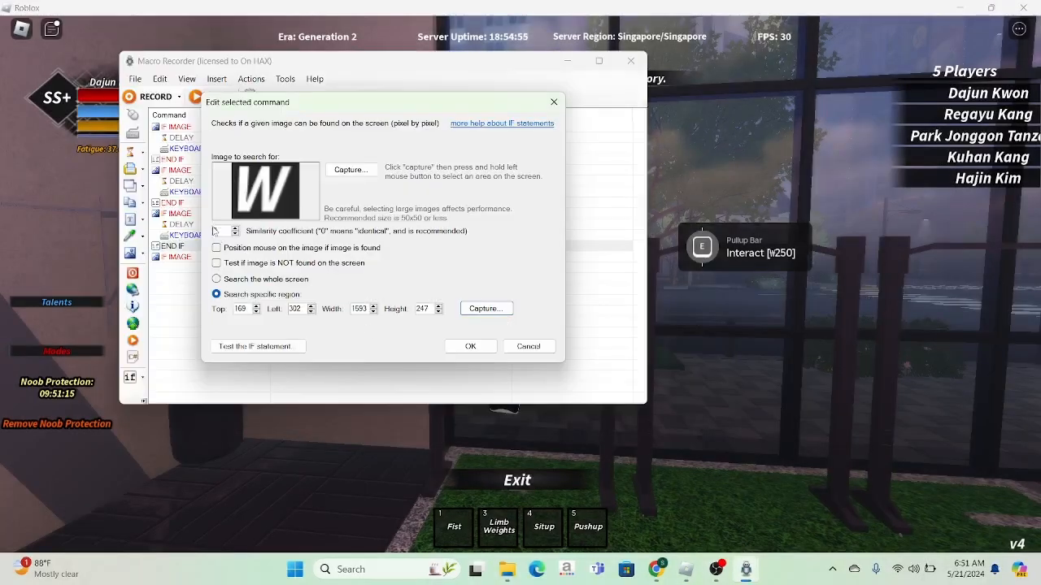
pyautogui.click(220, 231)
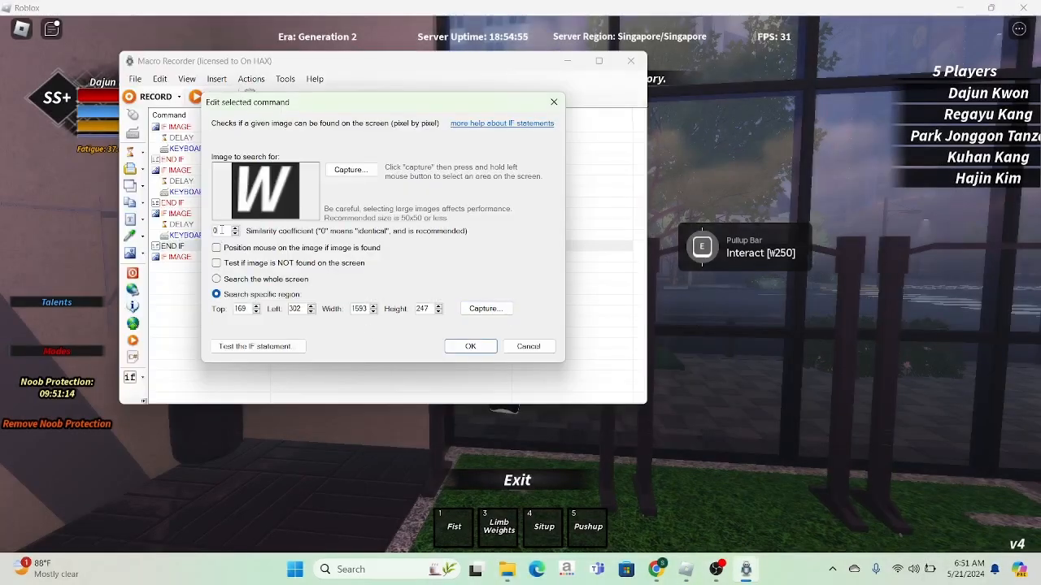
pyautogui.click(471, 346)
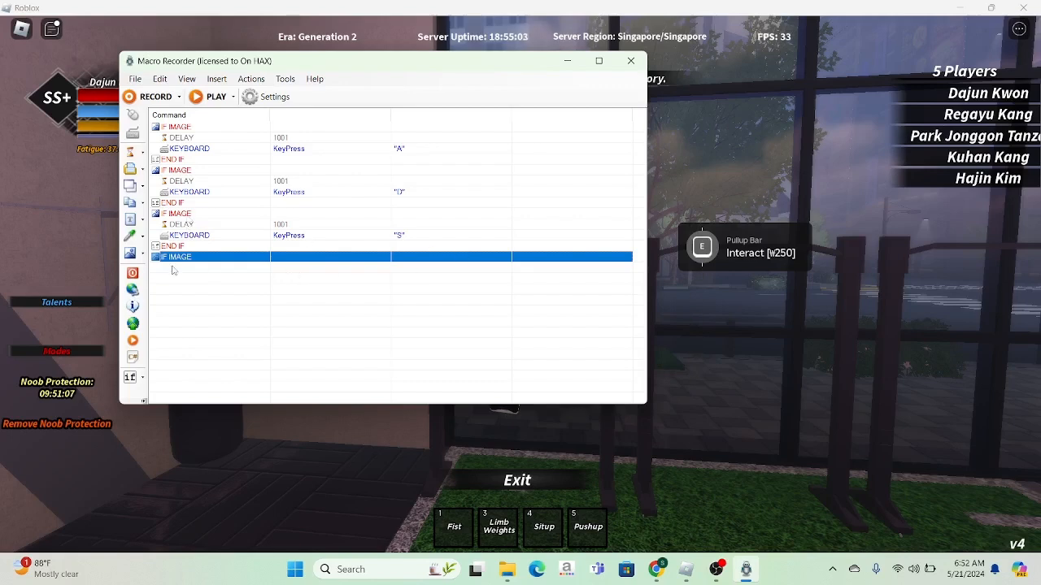
# Add a 1001 ms Delay command inside the fourth IF IMAGE block.
pyautogui.click(142, 152)
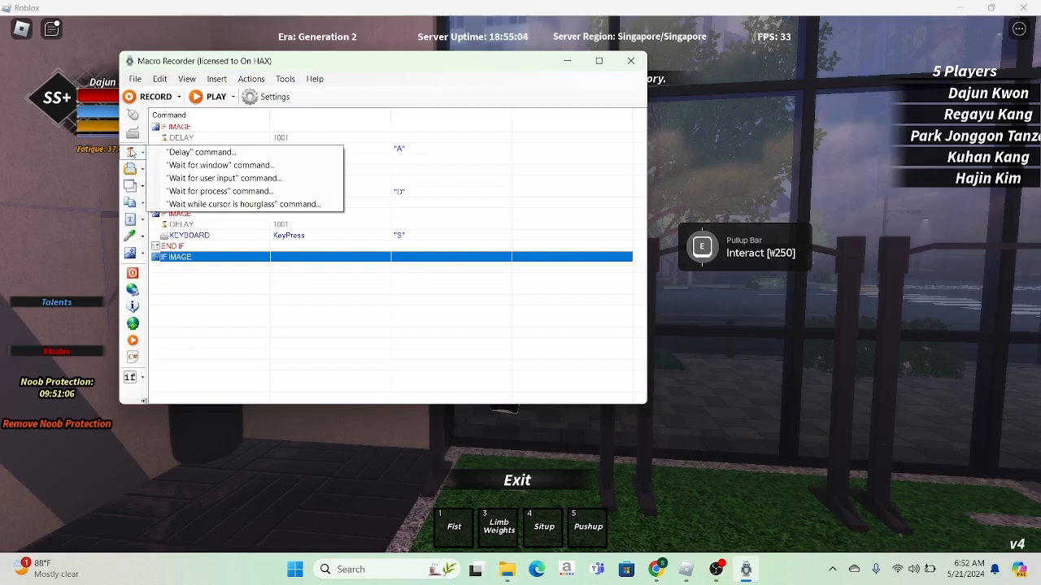
pyautogui.click(236, 150)
pyautogui.write('1001')
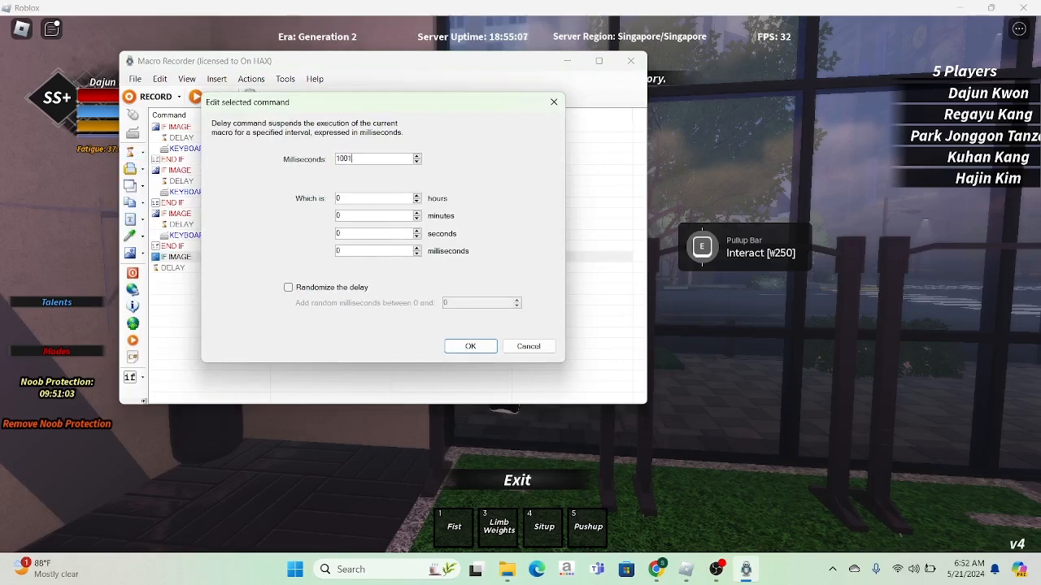
pyautogui.press('Return')
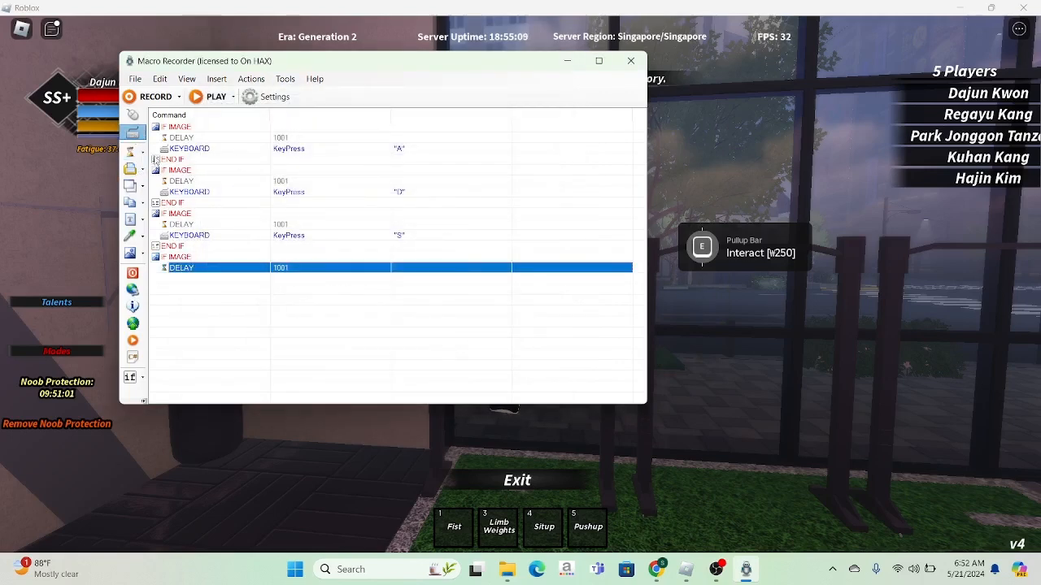
# Add a KeyPress command for the W key after the delay and close the block with an "END IF" statement.
pyautogui.click(133, 131)
pyautogui.click(343, 223)
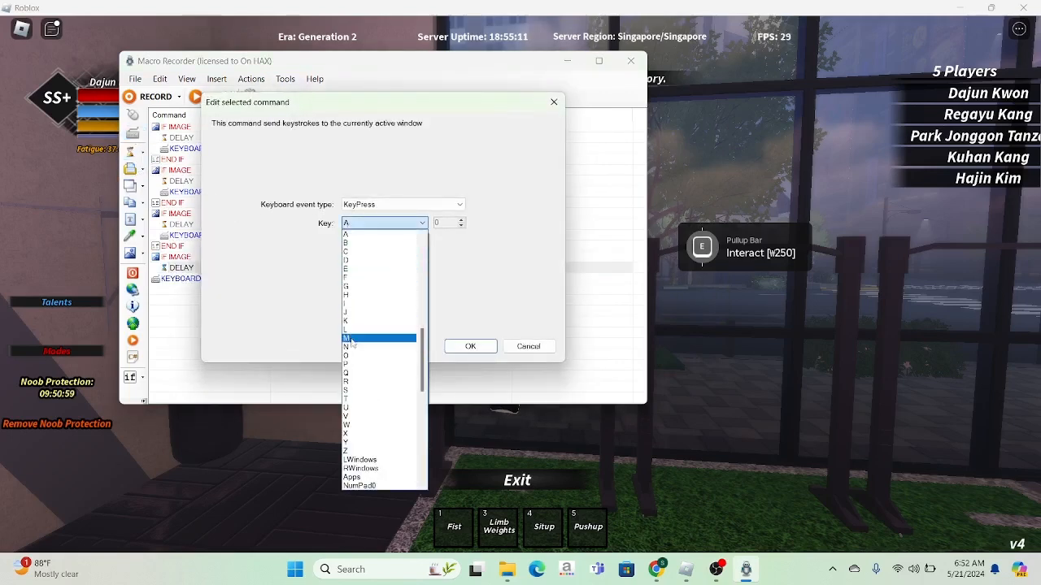
pyautogui.click(351, 424)
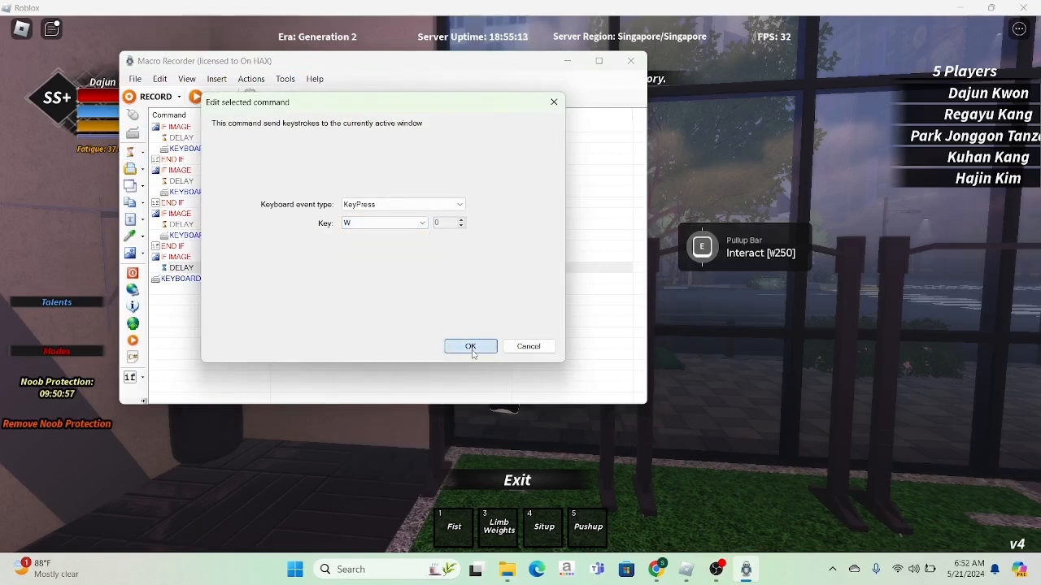
pyautogui.click(469, 347)
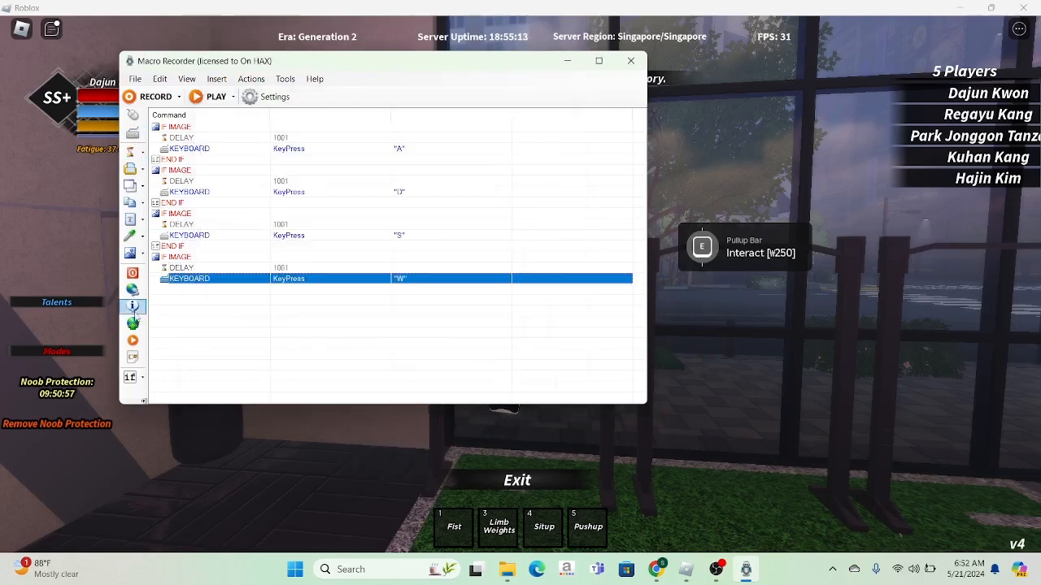
pyautogui.click(135, 378)
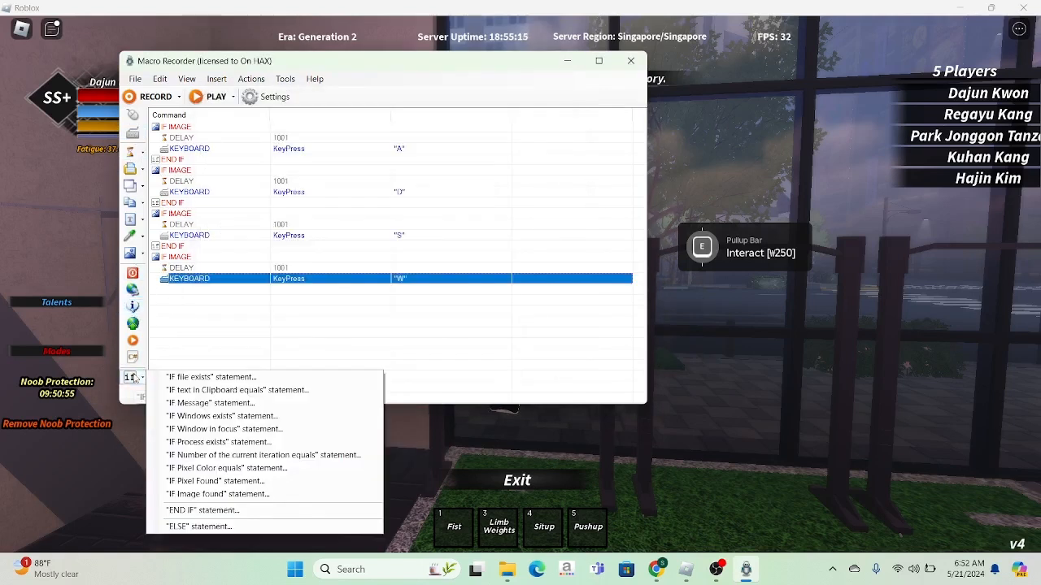
pyautogui.click(196, 511)
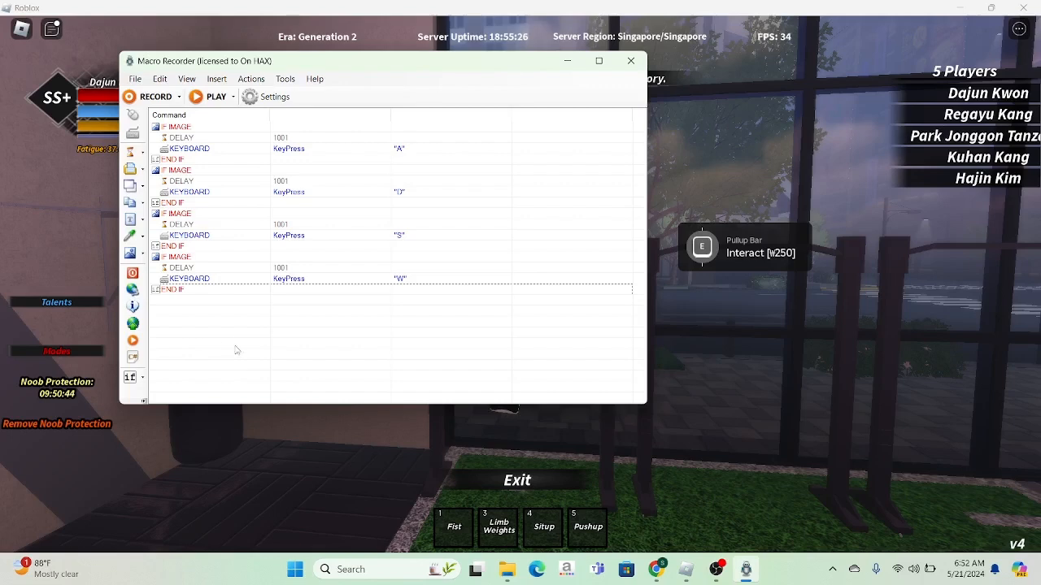
# Switch to Roblox, start a new pull-up bar round and play the completed macro during it.
pyautogui.click(733, 127)
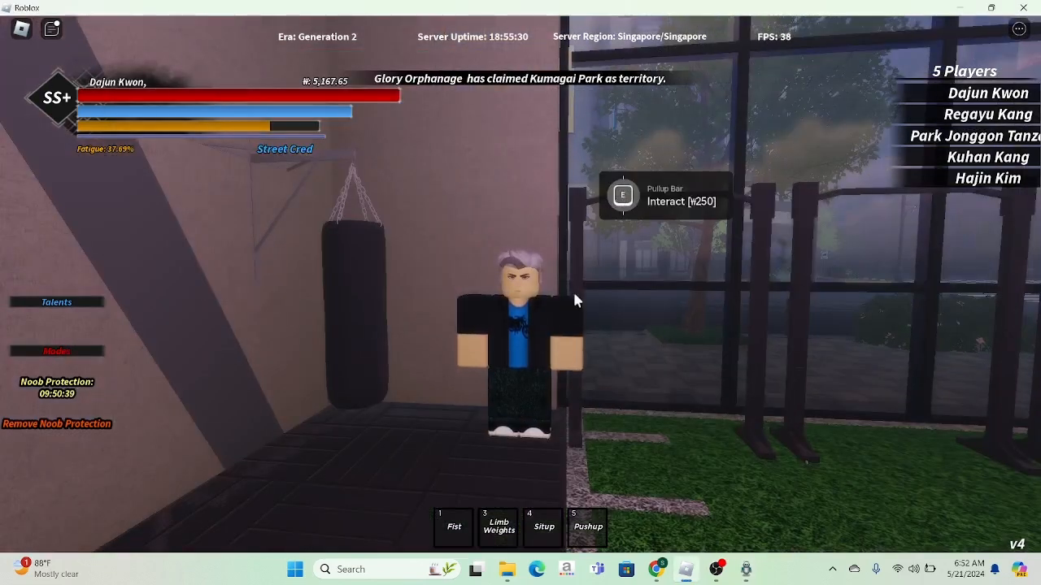
pyautogui.click(745, 569)
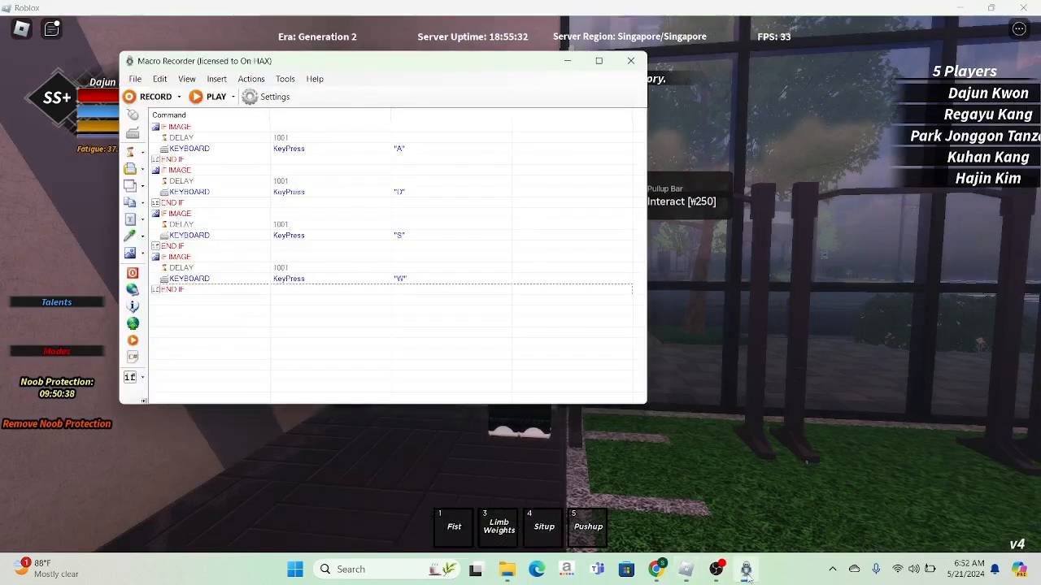
pyautogui.click(716, 329)
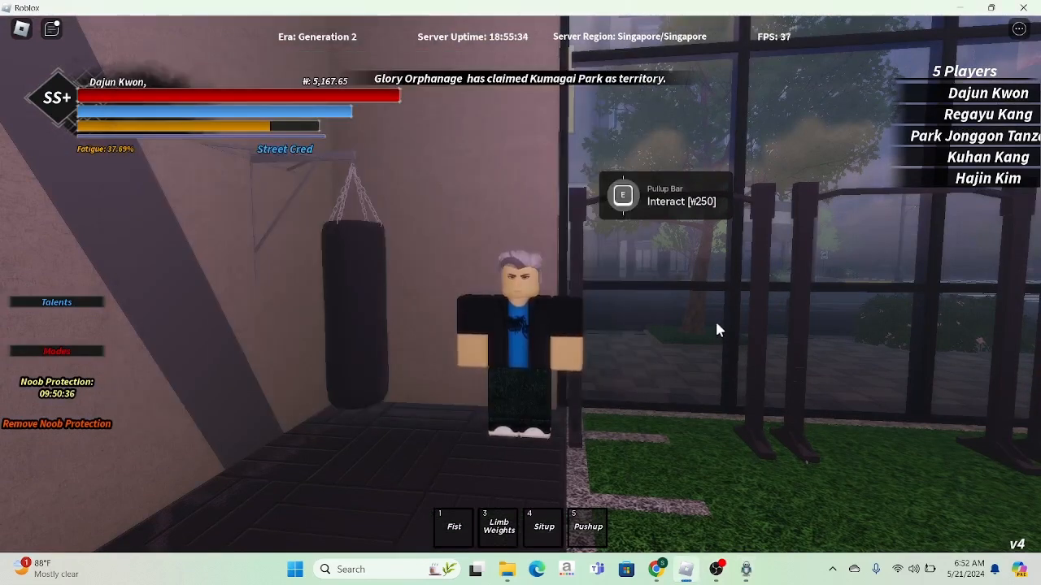
pyautogui.press('e')
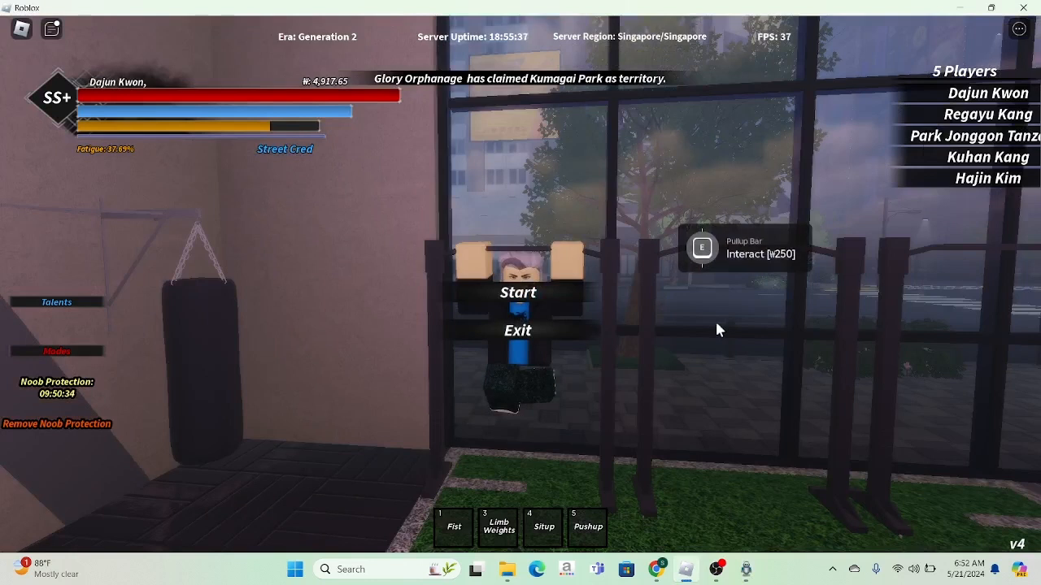
pyautogui.click(517, 294)
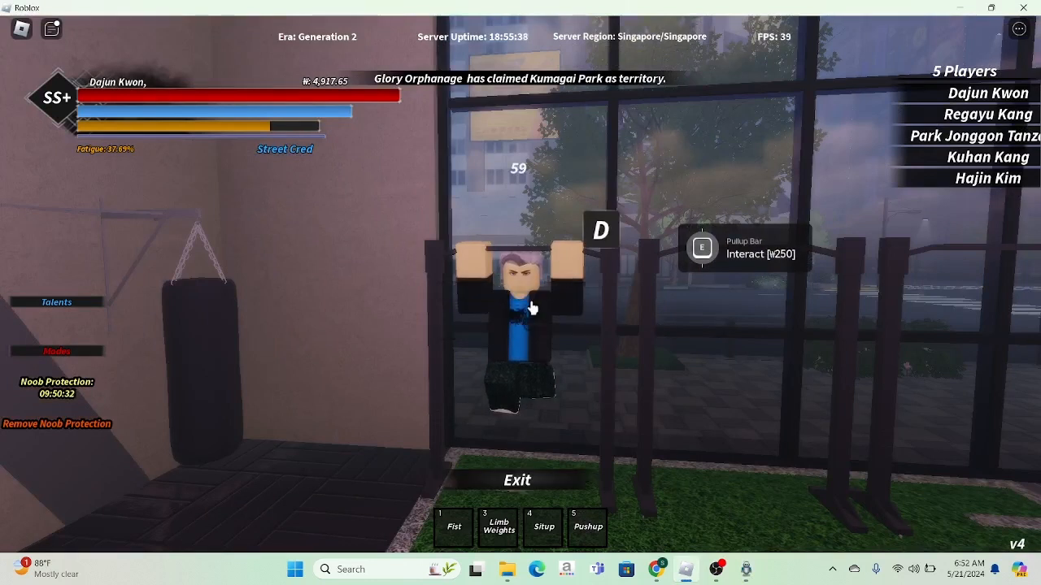
pyautogui.hotkey('ctrl', 'p')
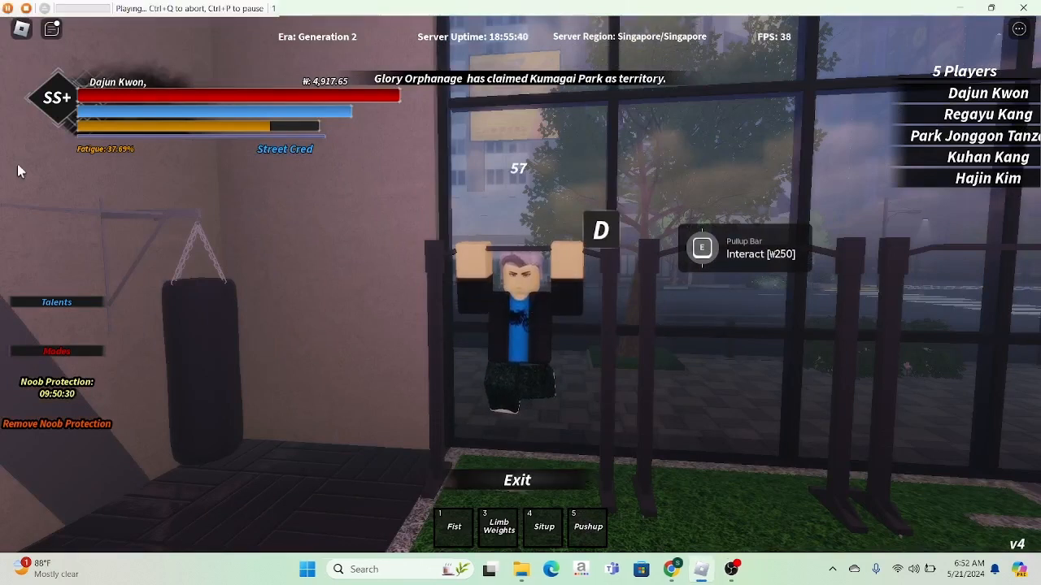
# Watch how the running macro answers the A, D, S and W prompts during the pull-up round.
pyautogui.press('d')
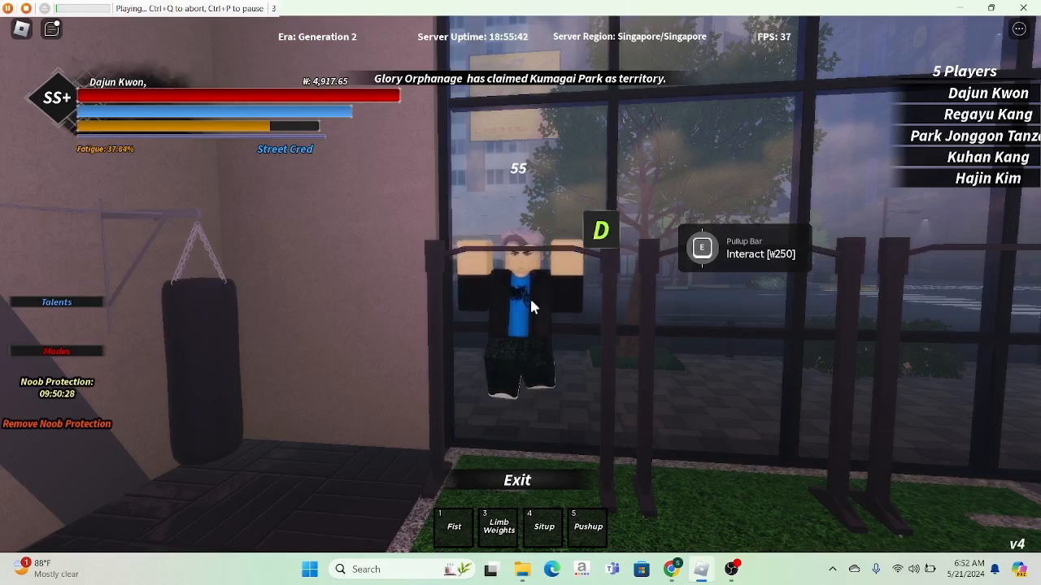
pyautogui.press('a')
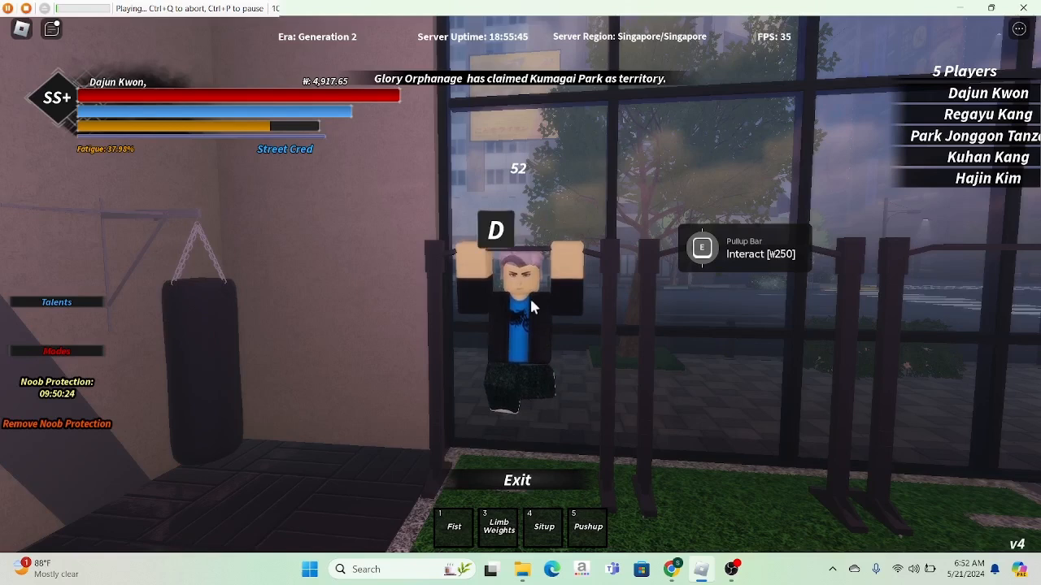
pyautogui.press('d')
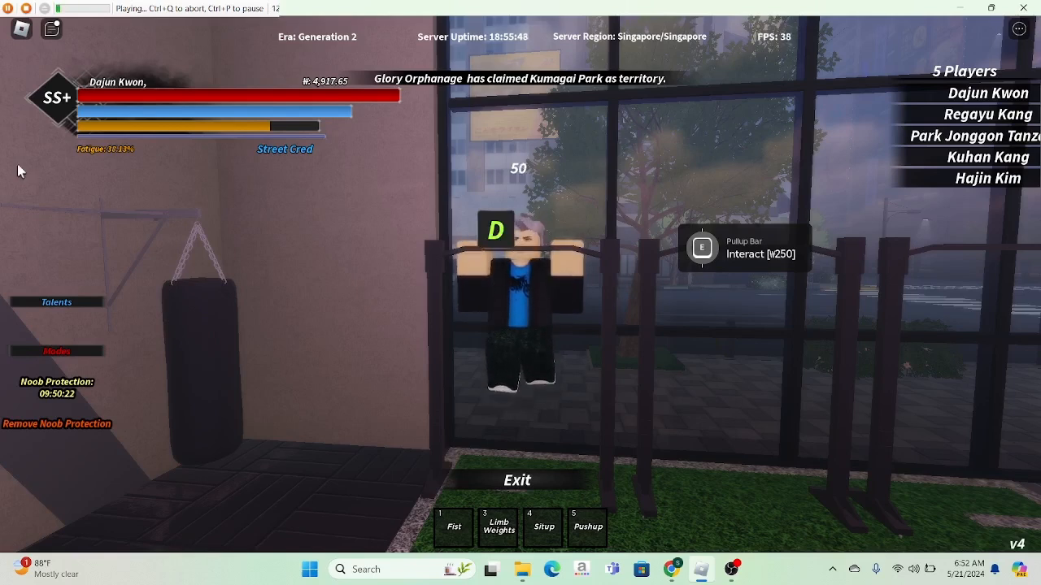
pyautogui.press('w')
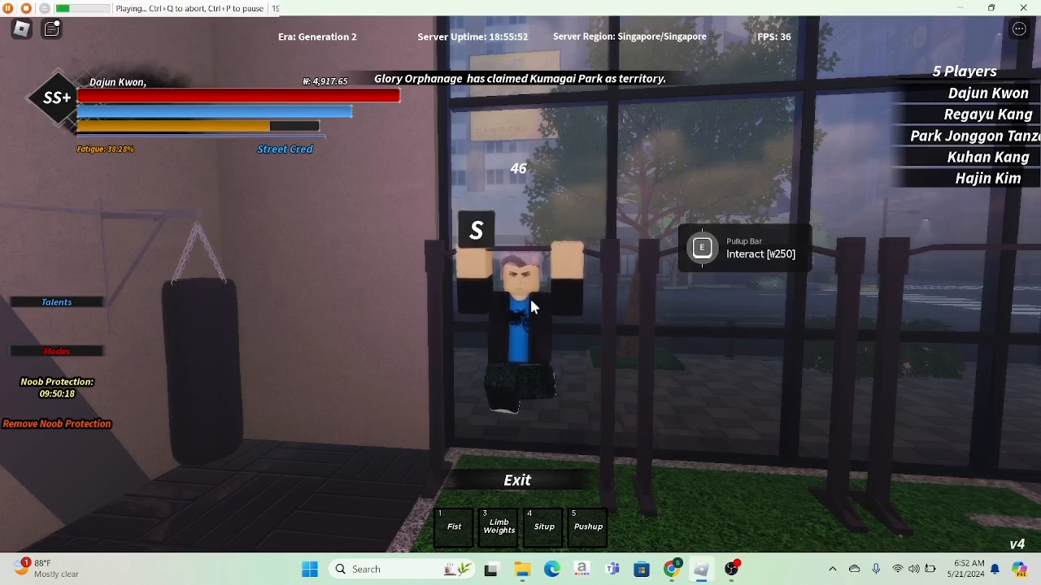
pyautogui.press('s')
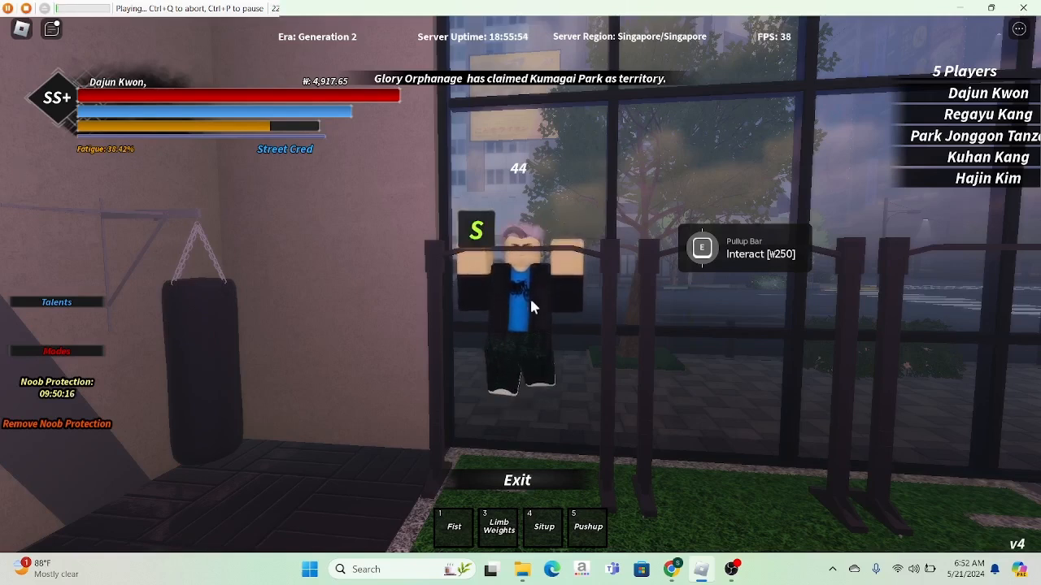
pyautogui.press('d')
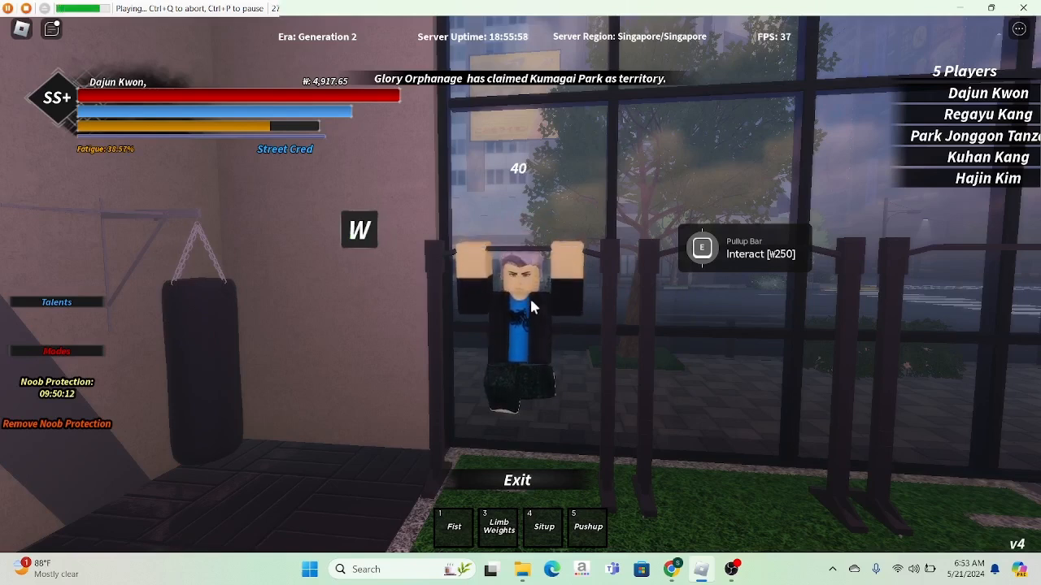
pyautogui.press('w')
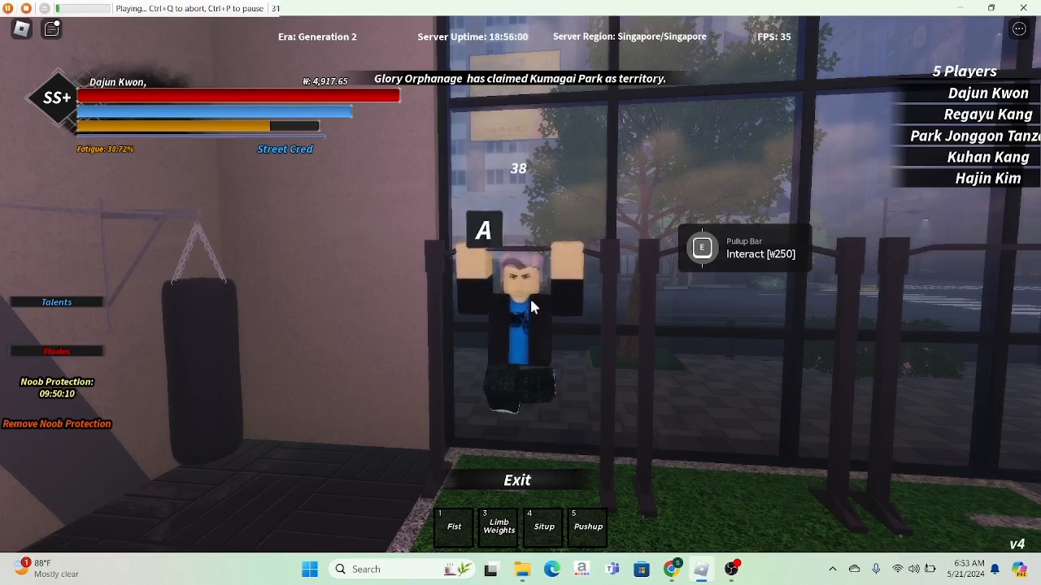
pyautogui.press('a')
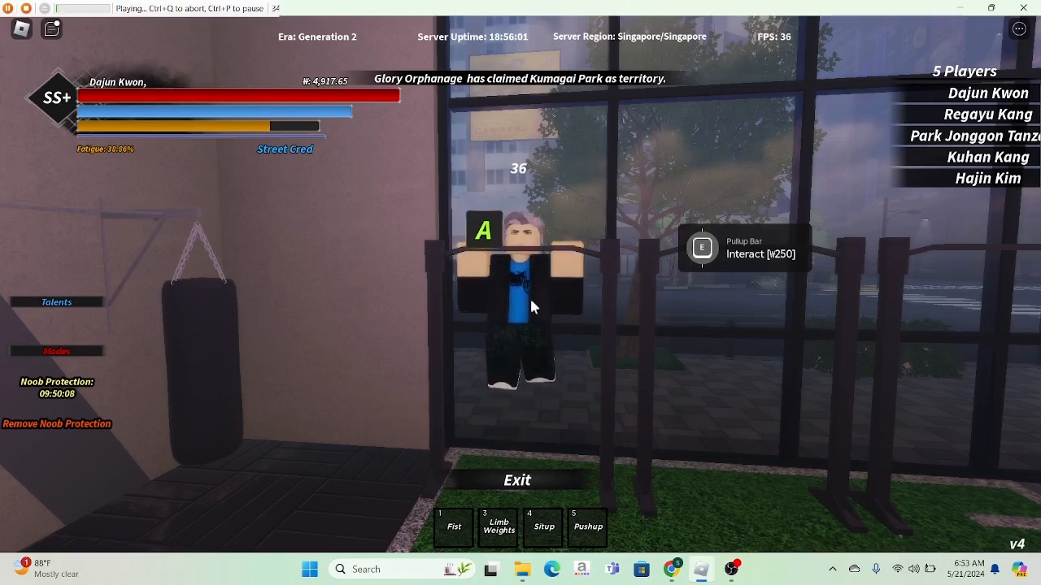
pyautogui.press('s')
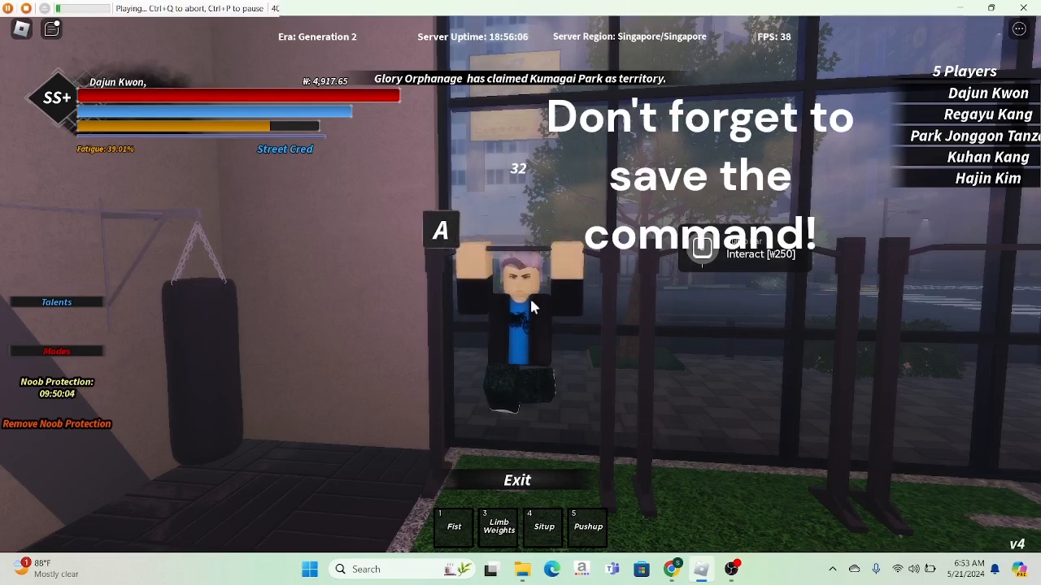
pyautogui.press('a')
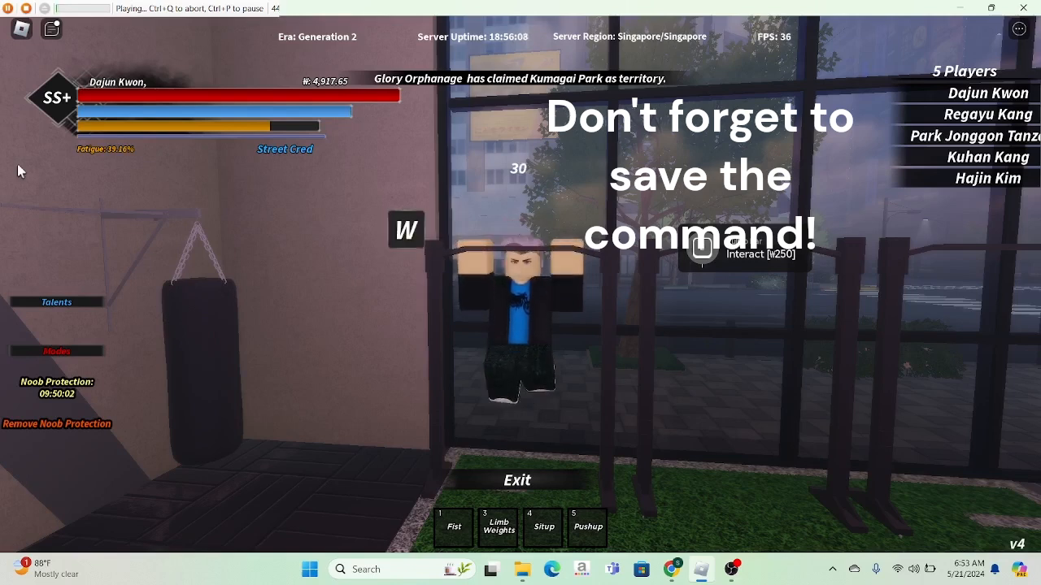
pyautogui.press('w')
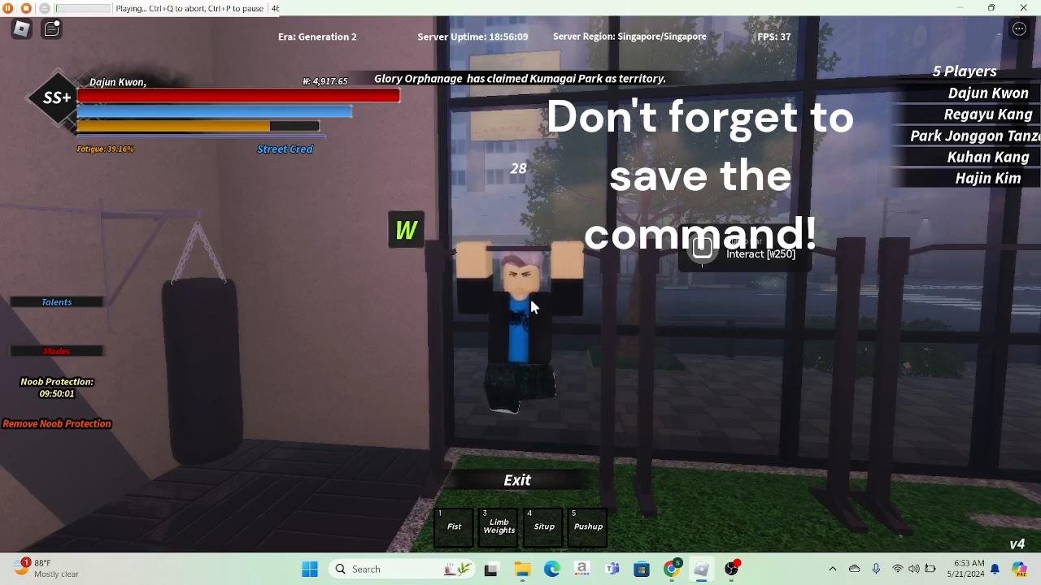
pyautogui.press('s')
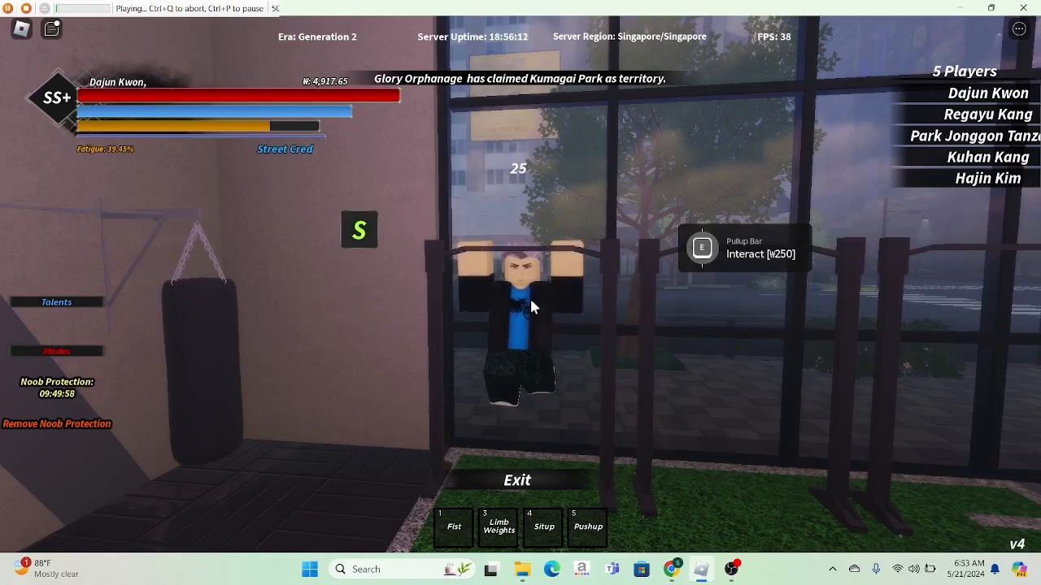
pyautogui.press('w')
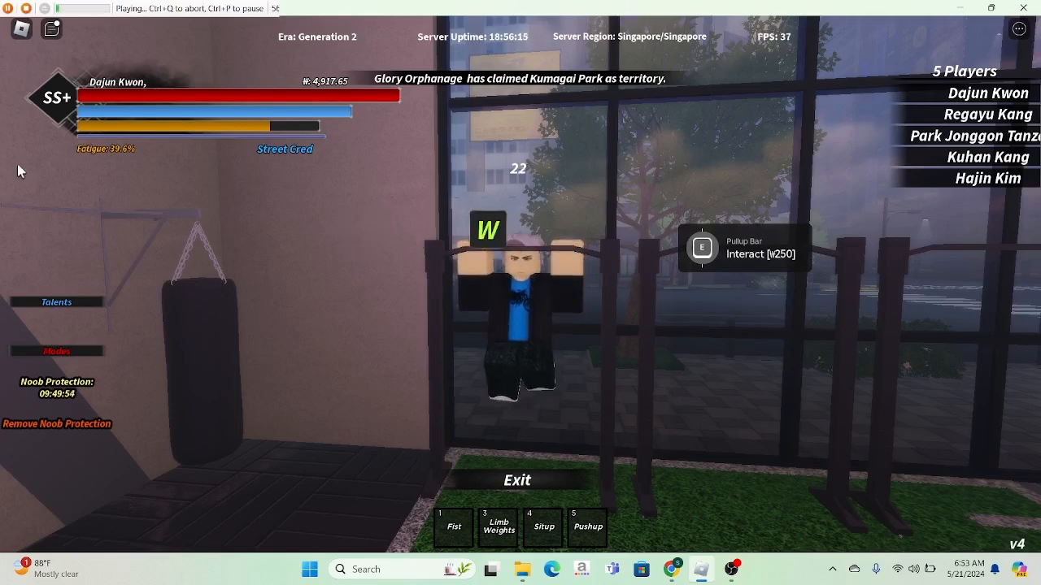
pyautogui.press('s')
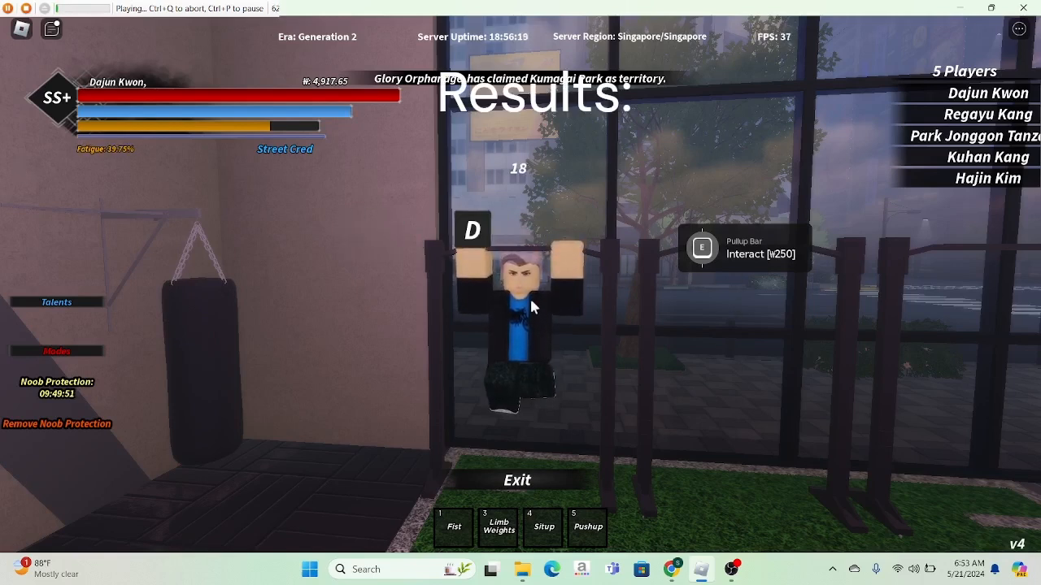
pyautogui.press('d')
pyautogui.press('w')
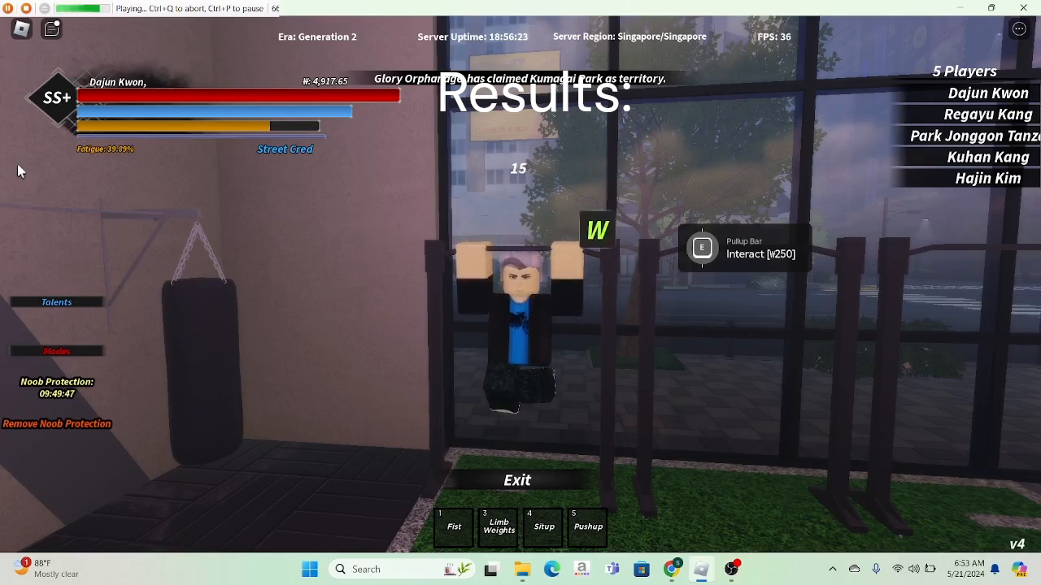
pyautogui.press('s')
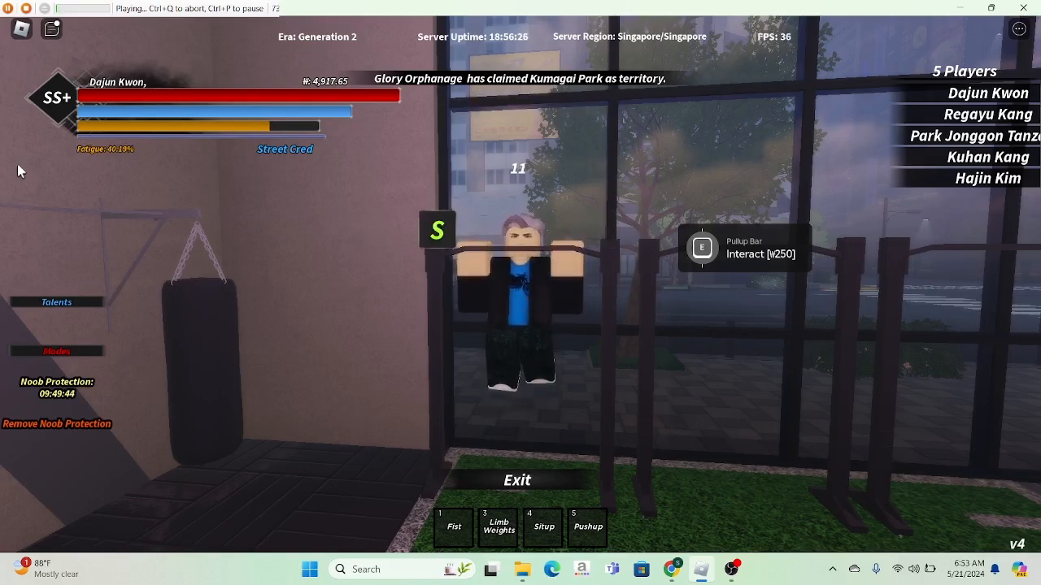
pyautogui.press('a')
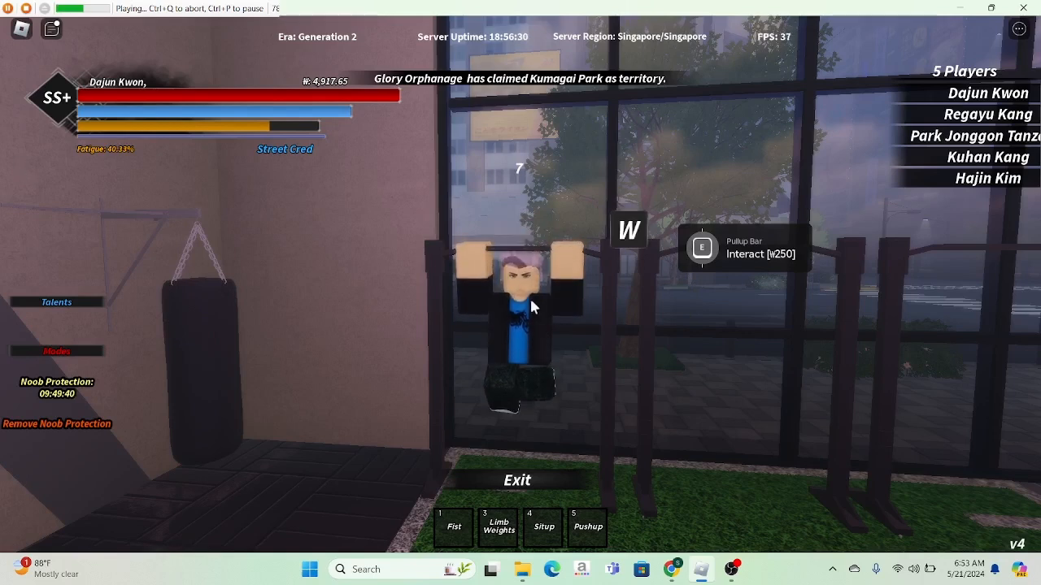
pyautogui.press('w')
pyautogui.press('d')
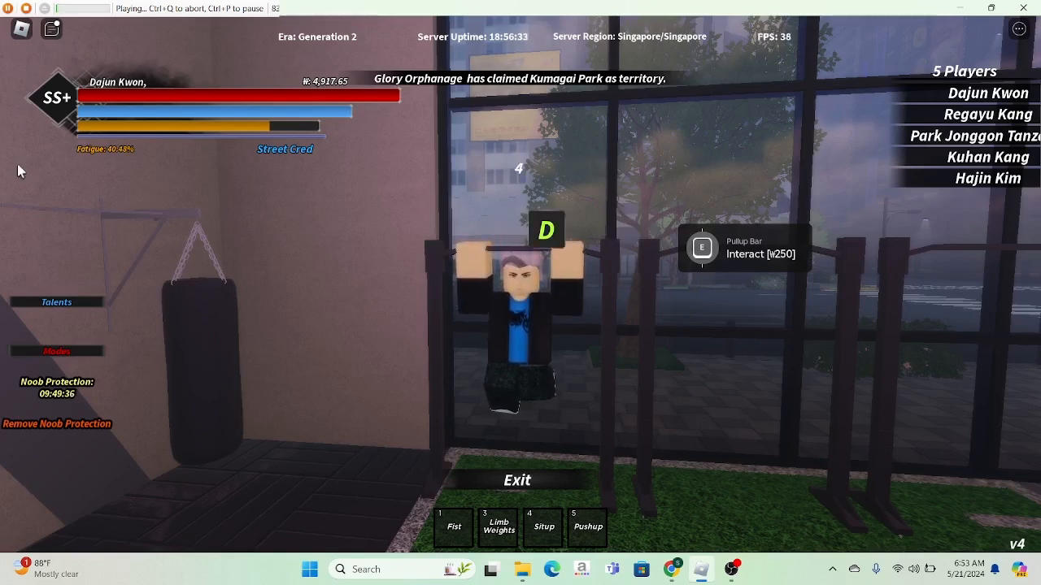